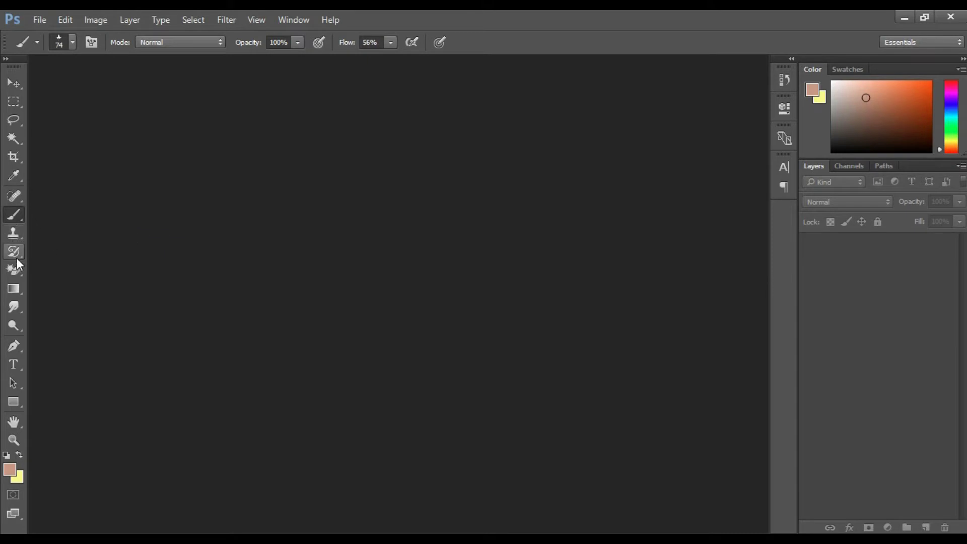
Step: Activate the Clone Stamp tool from the stamp tool group
left_click_drag(16, 235, 62, 235)
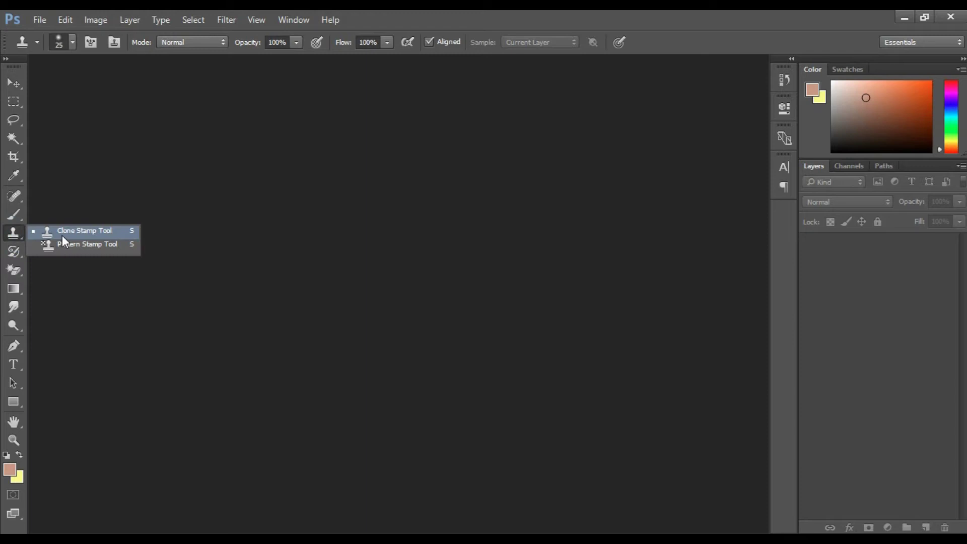
left_click(99, 235)
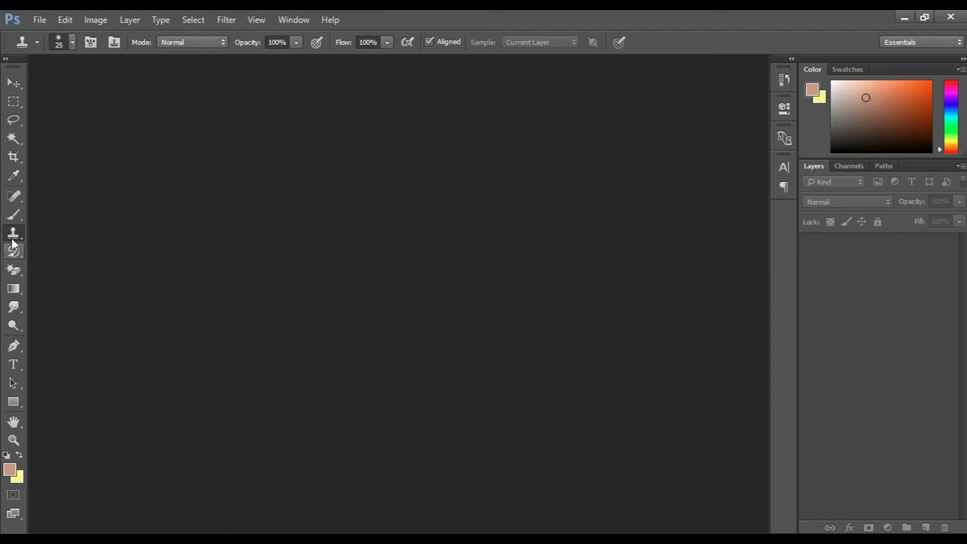
left_click_drag(12, 232, 56, 233)
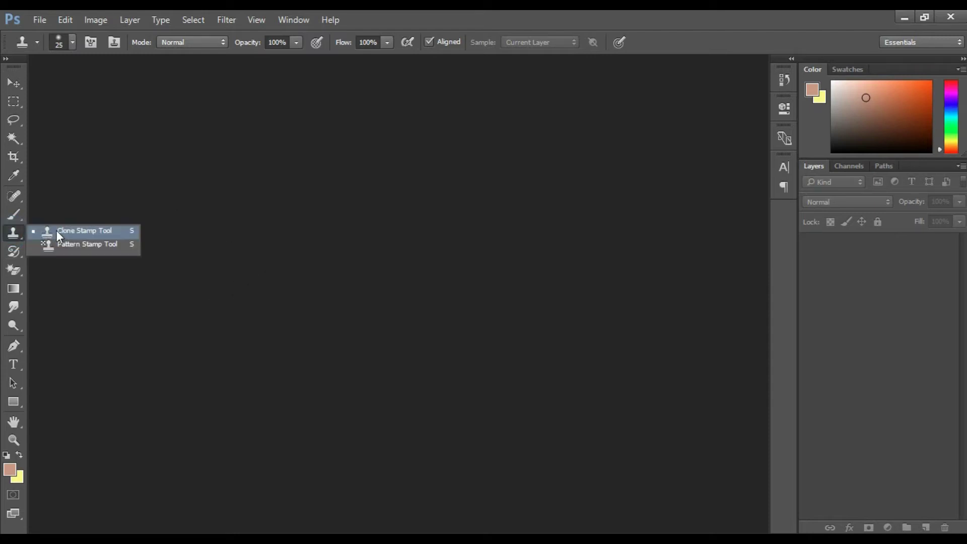
left_click(99, 232)
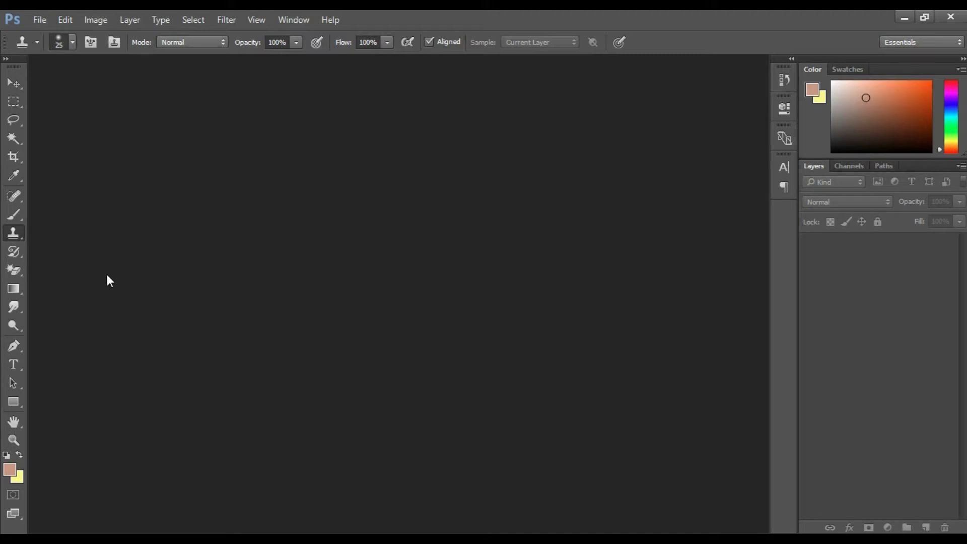
right_click(13, 233)
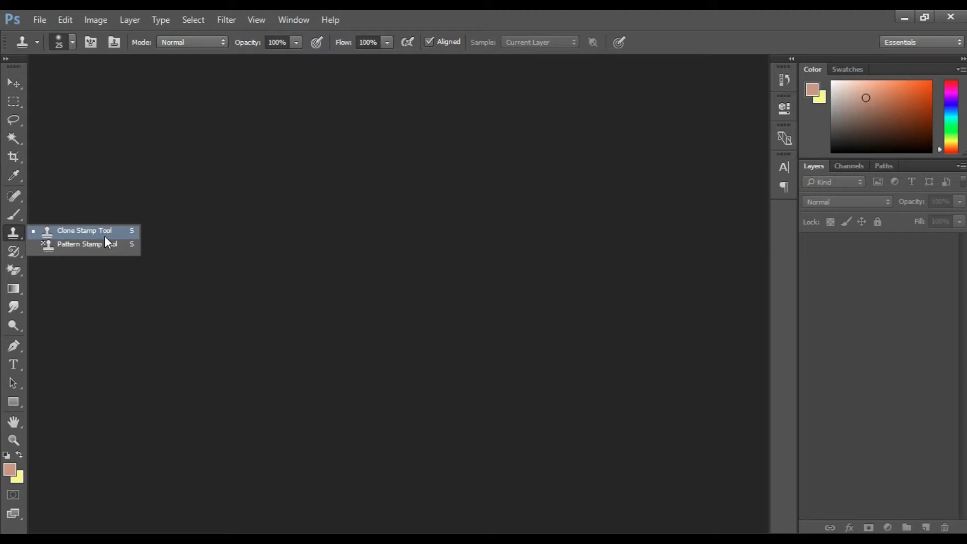
left_click(104, 235)
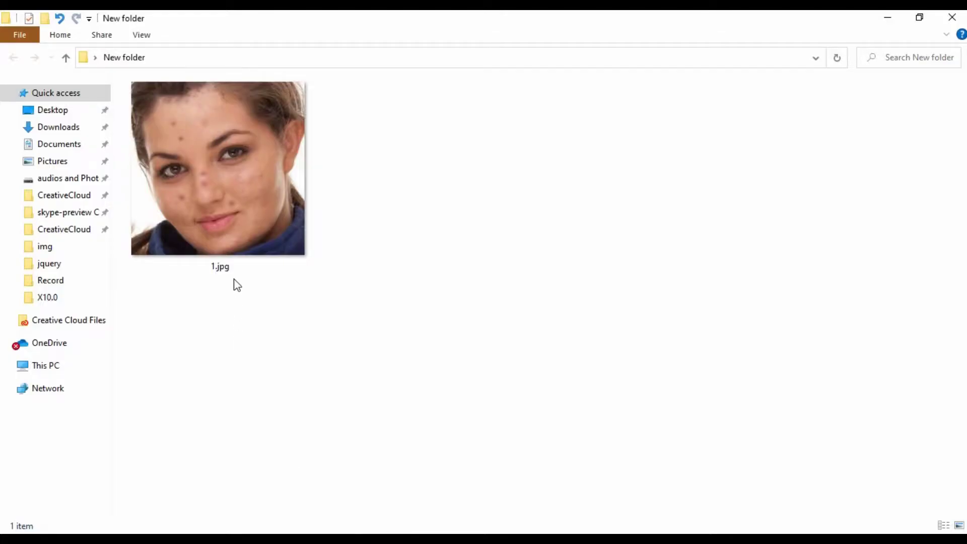
Step: Open the portrait 1.jpg from New folder in Photoshop
left_click_drag(234, 281, 315, 271)
left_click_drag(285, 228, 486, 207)
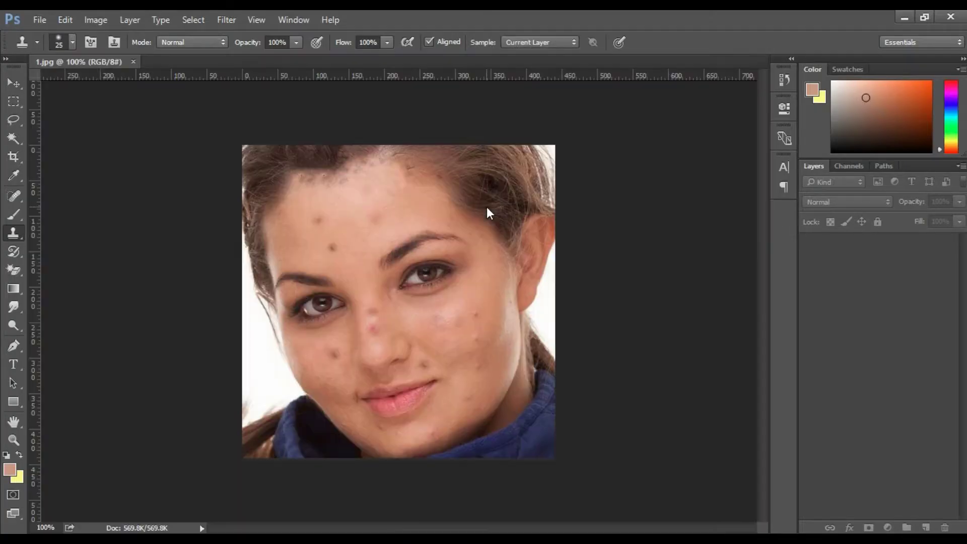
Step: Examine the spots and blemishes on the face up close, from the forehead to the chin
scroll(415, 308, "up", 3)
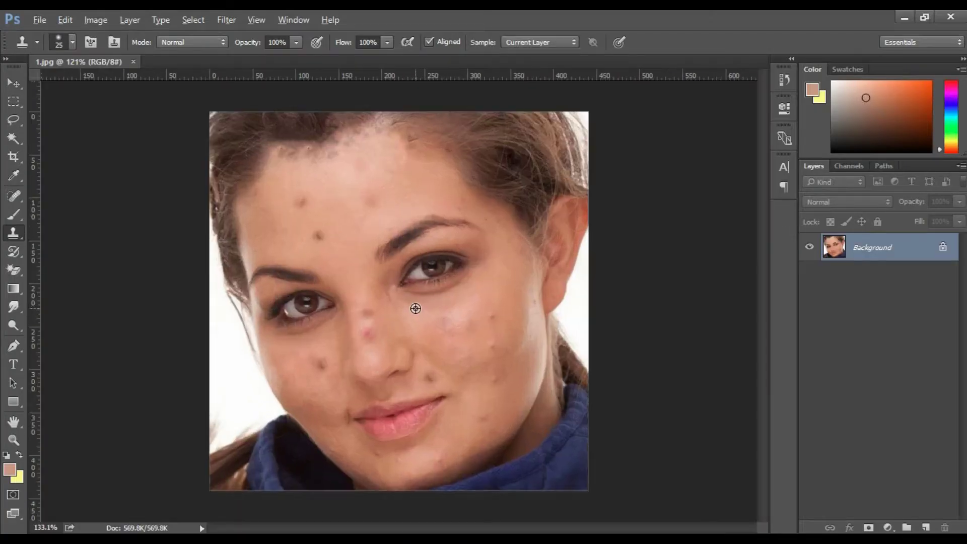
scroll(415, 308, "up", 4)
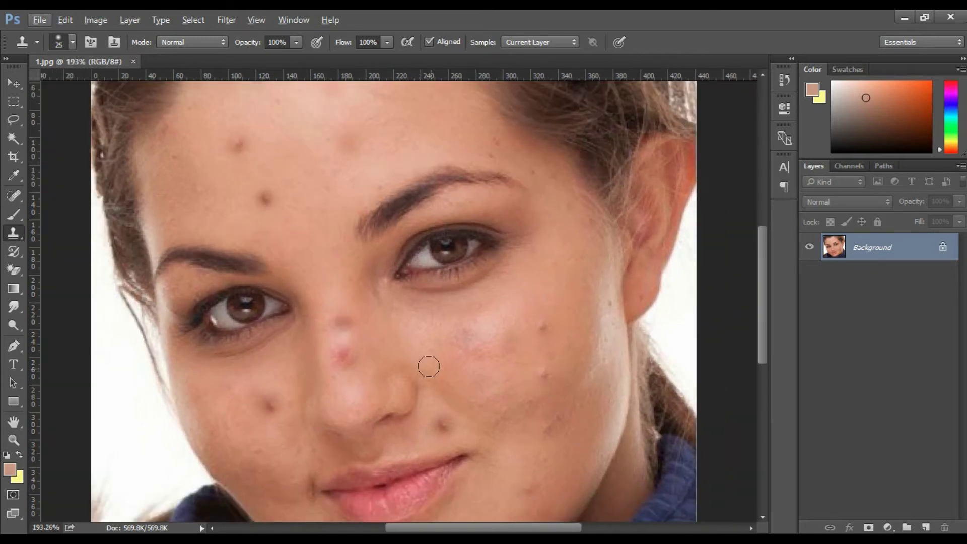
scroll(460, 350, "down", 2)
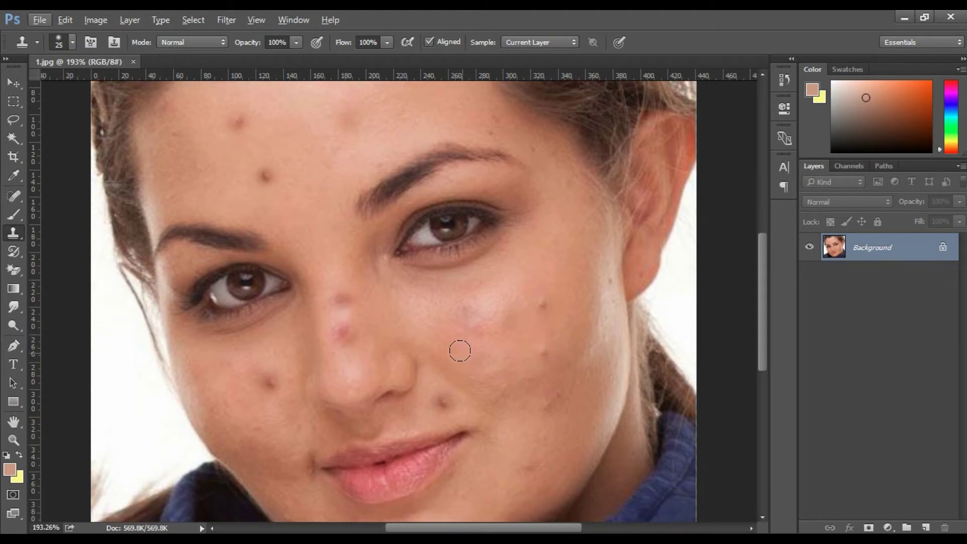
scroll(460, 350, "down", 3)
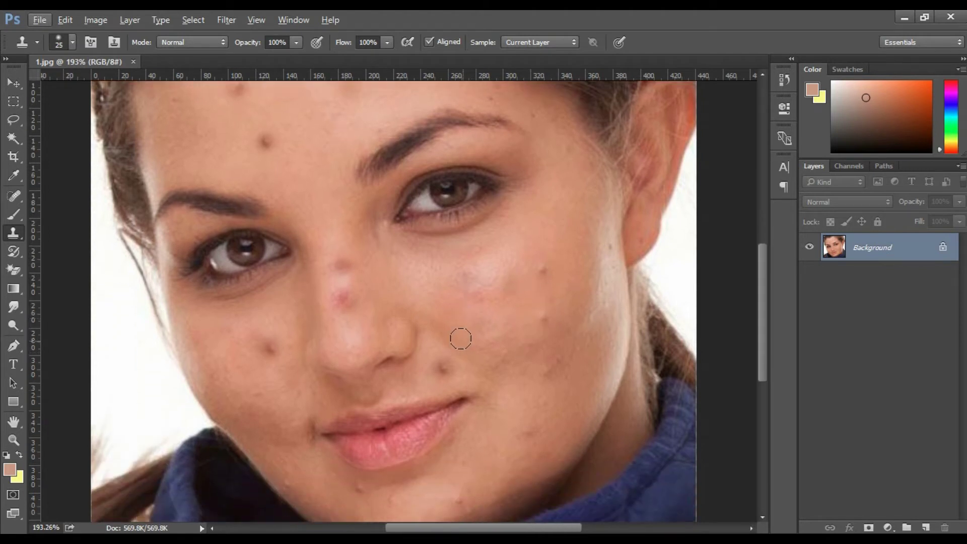
scroll(460, 338, "down", 2)
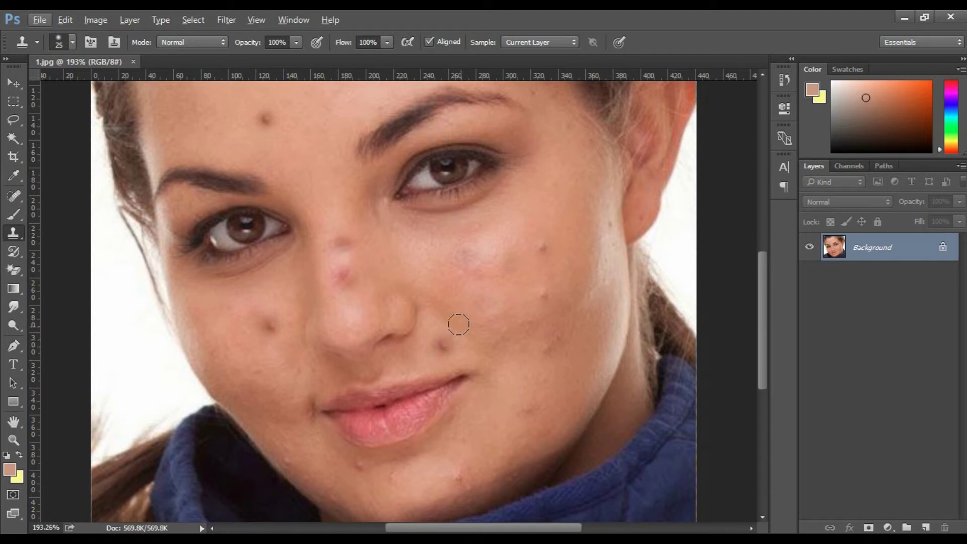
scroll(458, 315, "up", 6)
scroll(458, 311, "up", 2)
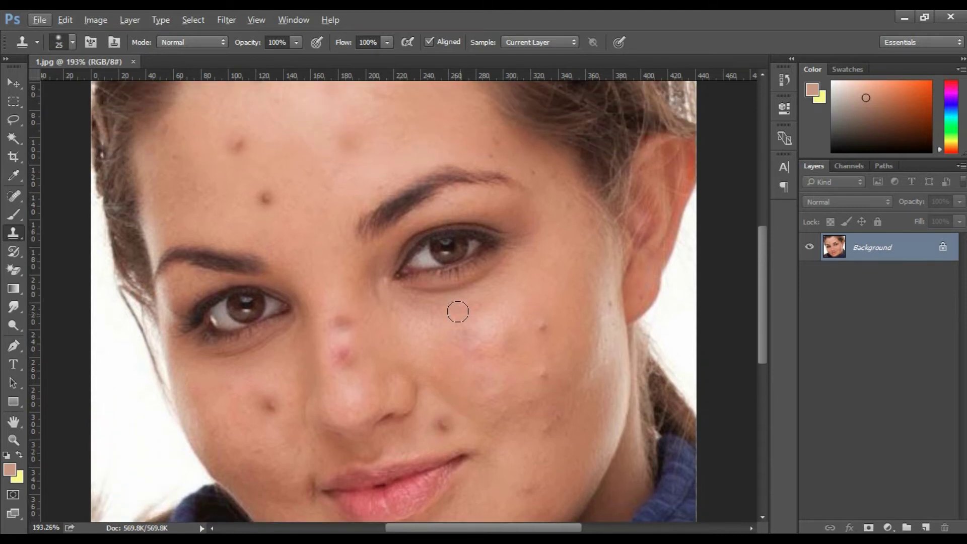
scroll(458, 311, "up", 3)
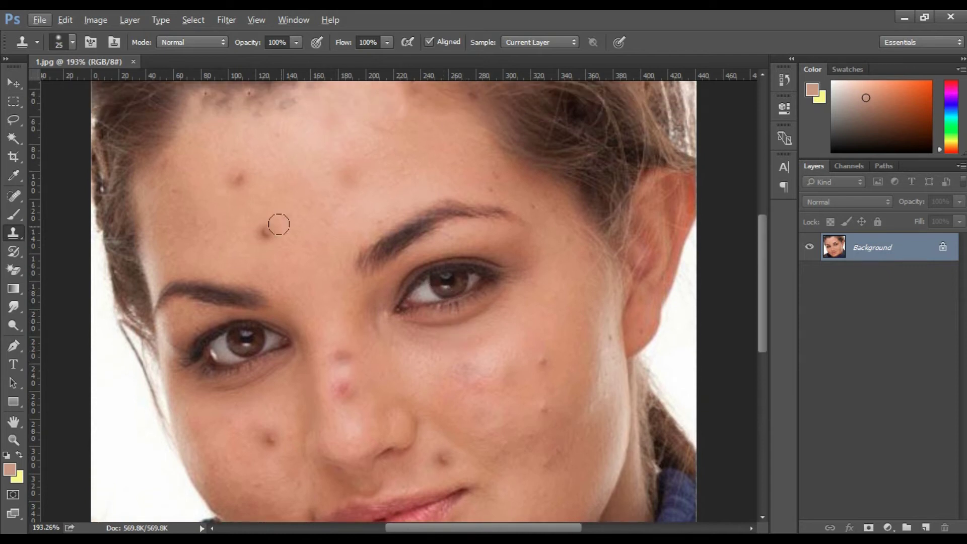
Step: Duplicate the Background layer to keep the original photo untouched, with the copy visible
right_click(17, 239)
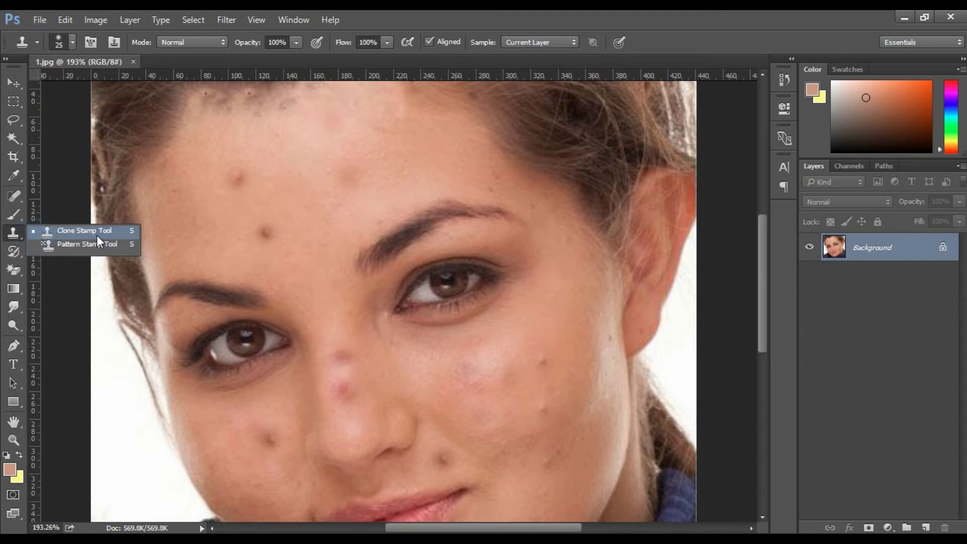
left_click(97, 235)
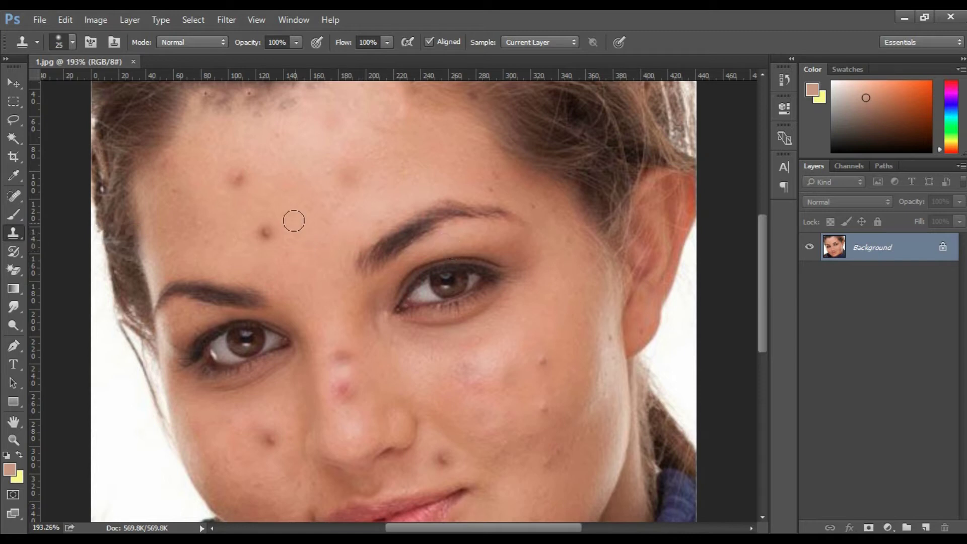
left_click_drag(900, 252, 925, 526)
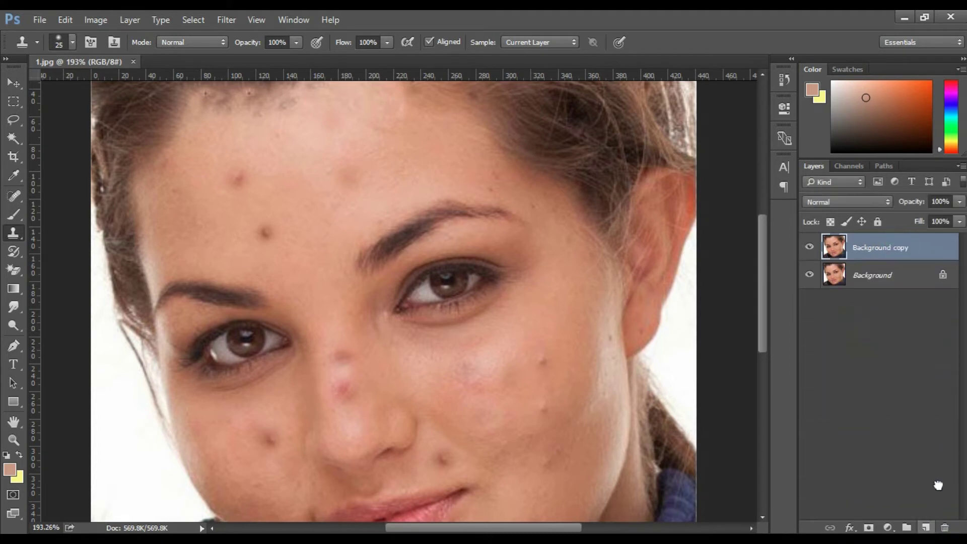
left_click(809, 247)
key("ctrl+z")
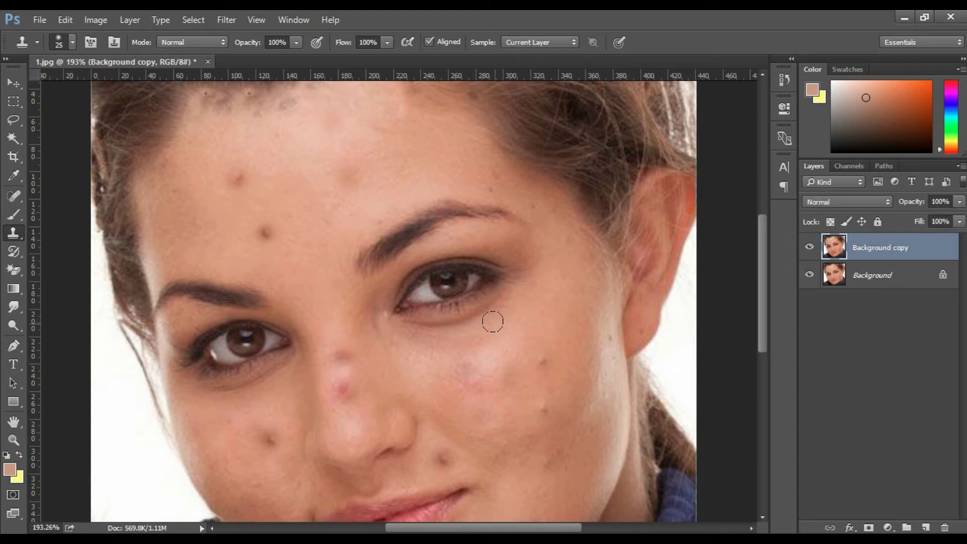
Step: Set the Clone Stamp brush size to 20 px
right_click(13, 233)
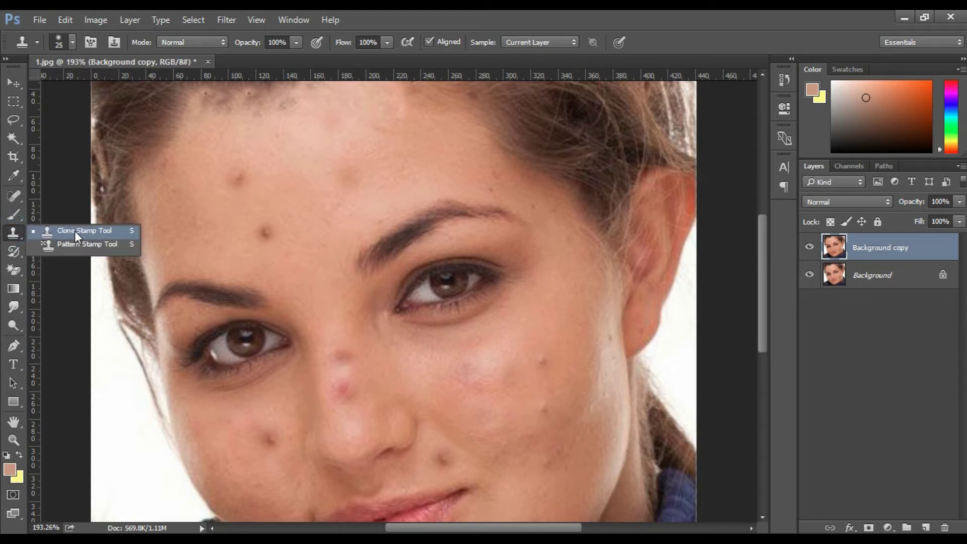
left_click(119, 232)
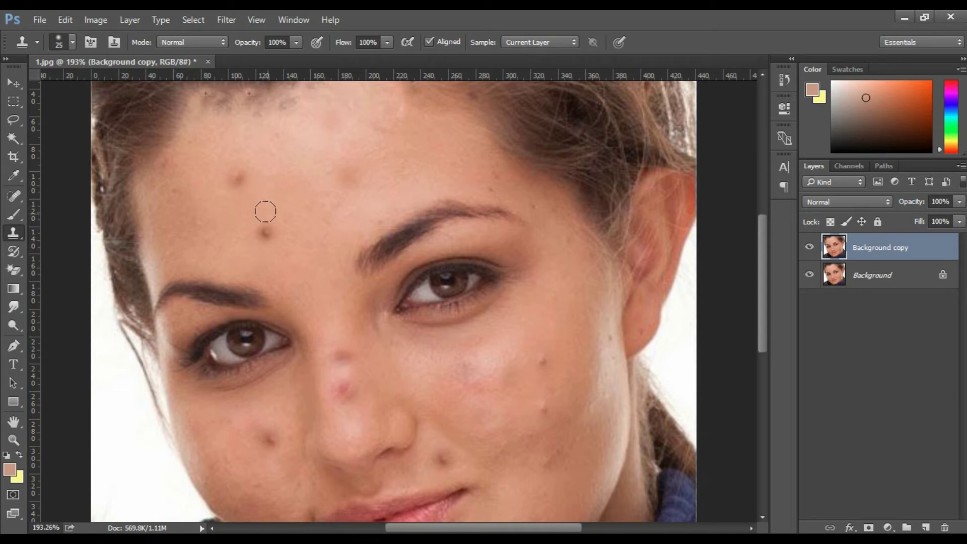
left_click(73, 42)
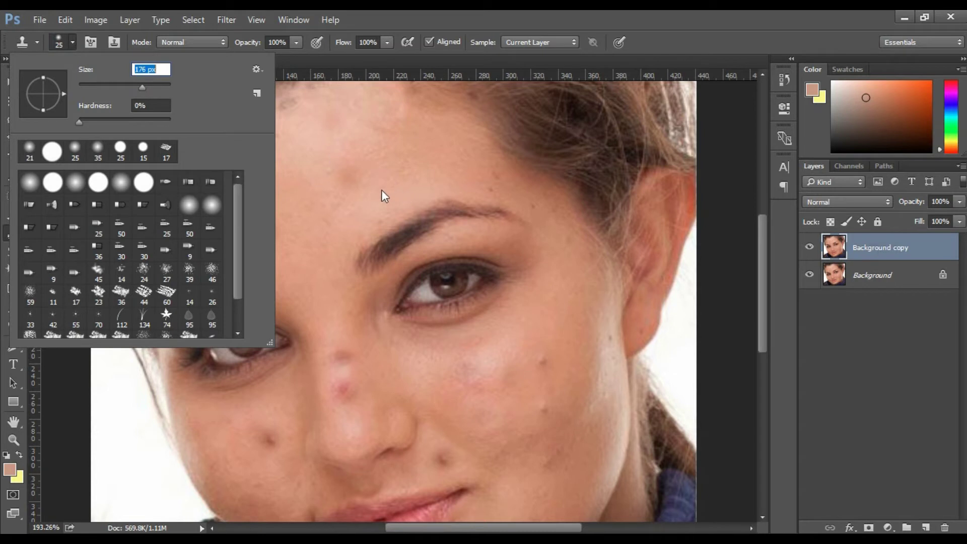
left_click_drag(80, 86, 69, 89)
left_click(333, 199)
left_click(469, 230)
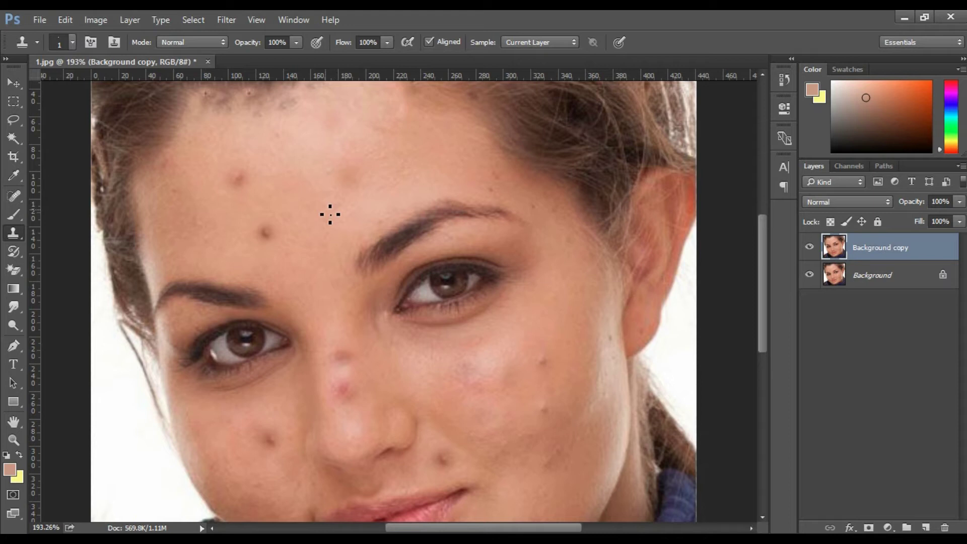
key("bracketright")
key("bracketright")
key("bracketright")
key("bracketright")
key("bracketright")
key("bracketright")
key("bracketright")
key("bracketright")
key("bracketright")
key("bracketright")
key("bracketright")
key("bracketright")
key("bracketright")
key("bracketleft")
key("bracketleft")
key("bracketleft")
Step: Clone clean nearby skin over the two dark spots on the forehead on the Background copy layer
left_click(265, 232)
left_click(265, 229)
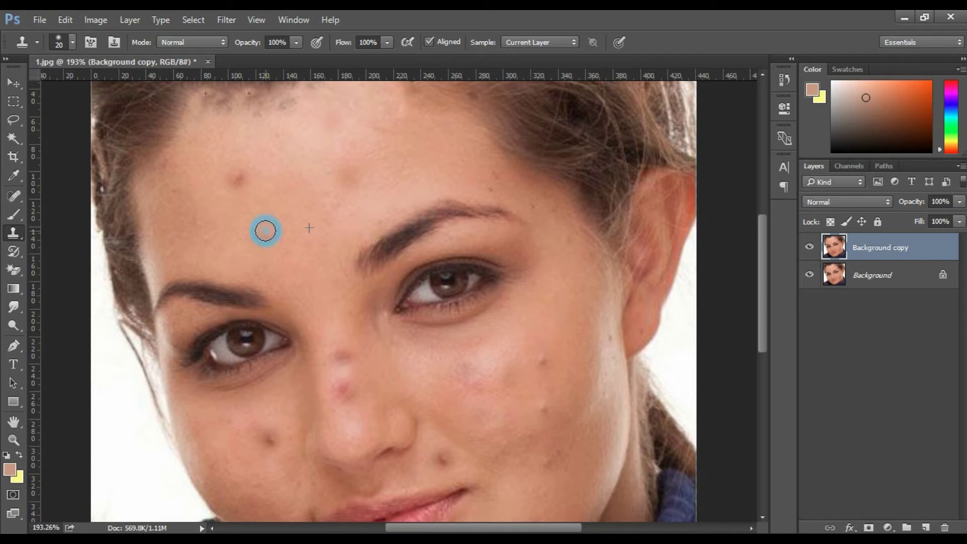
left_click(265, 237)
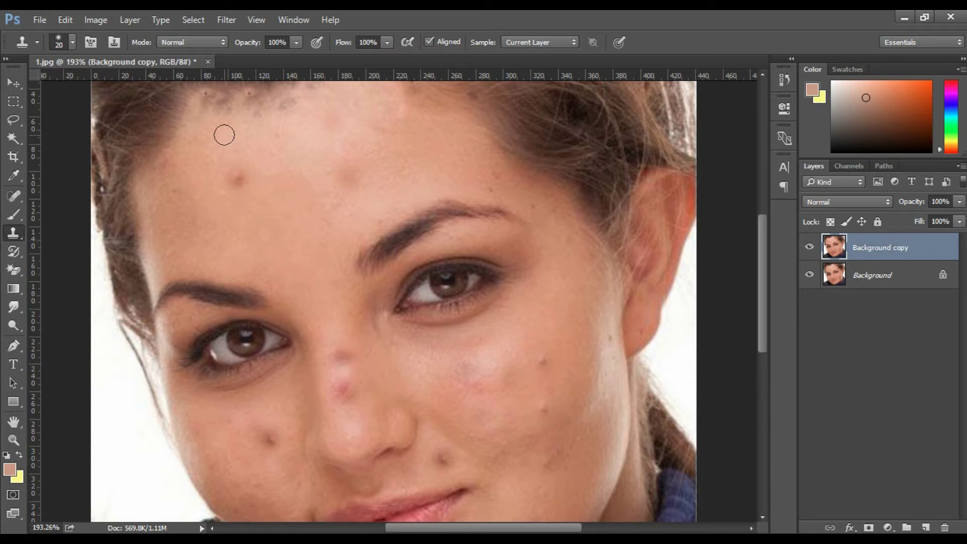
left_click(268, 193, "alt")
left_click_drag(236, 187, 237, 183)
left_click(229, 180)
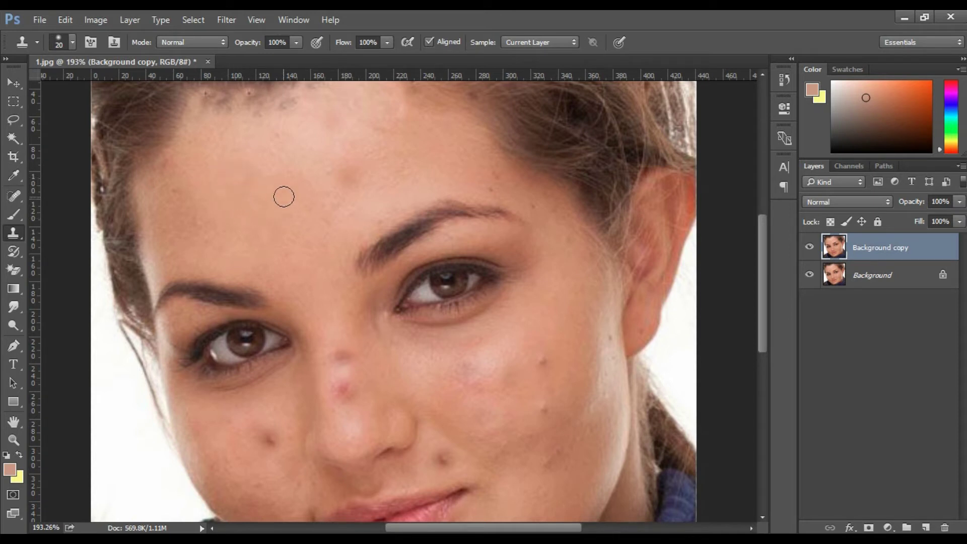
Step: Set the brush size to 25 px and clone clean skin over the red spot on the nose
scroll(365, 360, "down", 1)
scroll(365, 361, "down", 5)
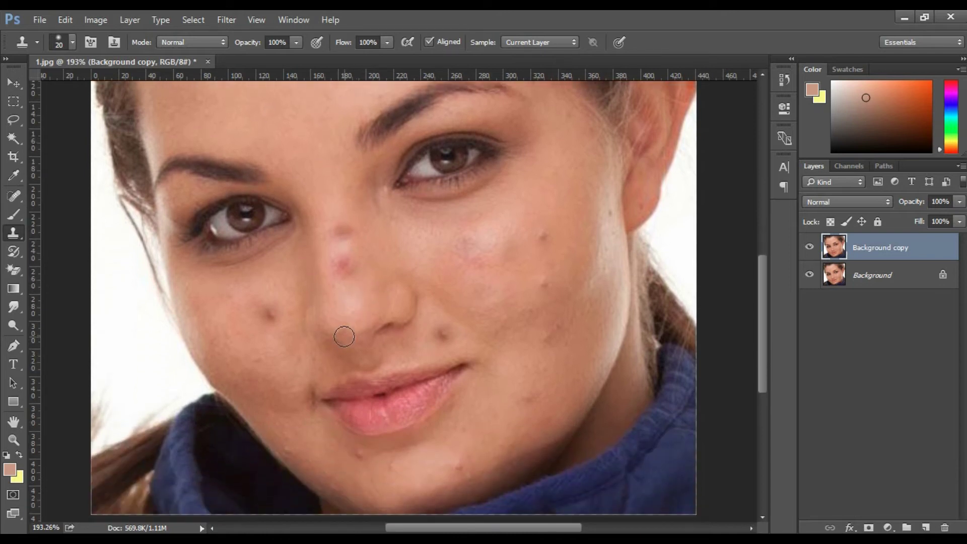
key("bracketright")
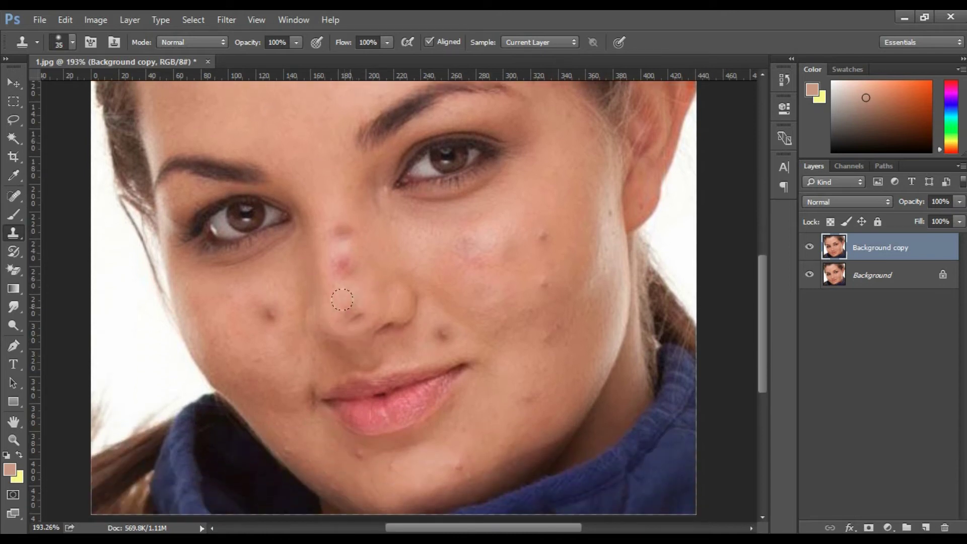
key("bracketleft")
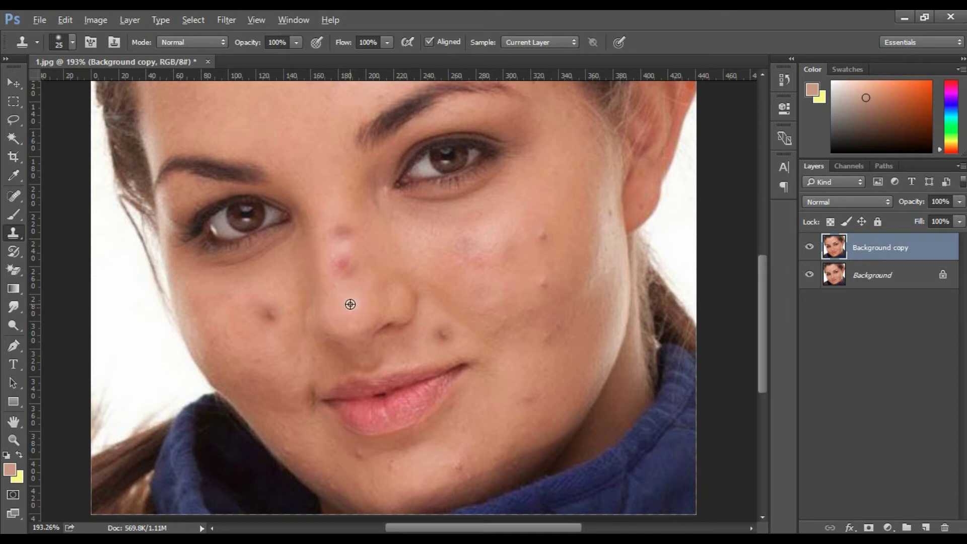
left_click(353, 295, "alt")
left_click(344, 265)
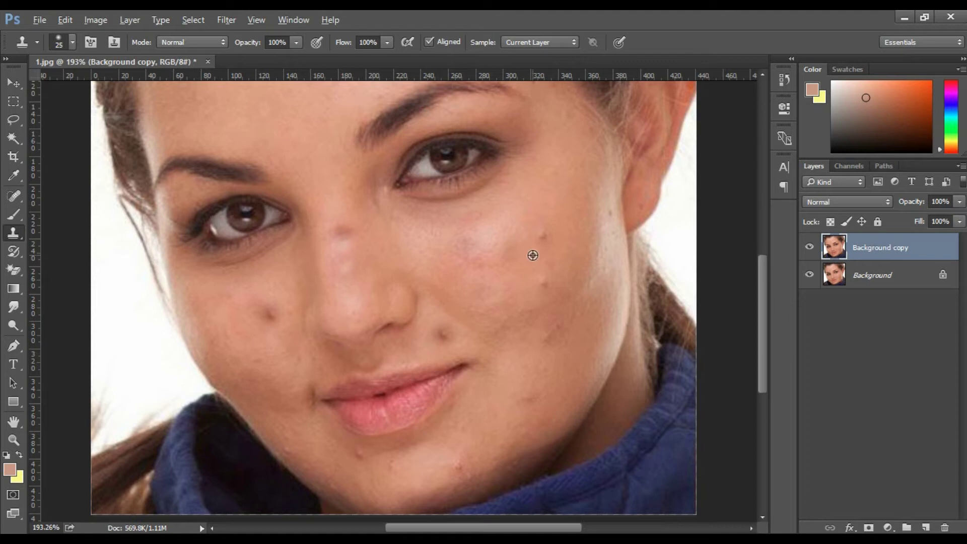
Step: Clone clean skin over the two small spots on the cheek near the ear and the dark spot on the opposite cheek
left_click(540, 233)
left_click(537, 253, "alt")
left_click(545, 288)
left_click(542, 279)
left_click(267, 312)
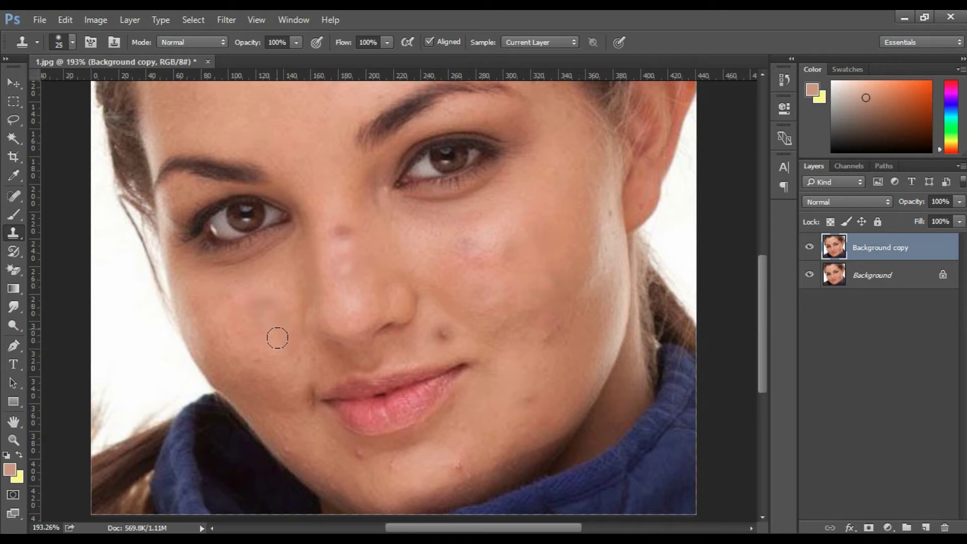
Step: Clone clean skin over the spot on the bridge of the nose and the dark spot above the corner of the mouth
left_click(345, 208, "alt")
left_click(339, 227)
left_click(342, 228)
left_click(437, 352, "alt")
left_click(442, 331)
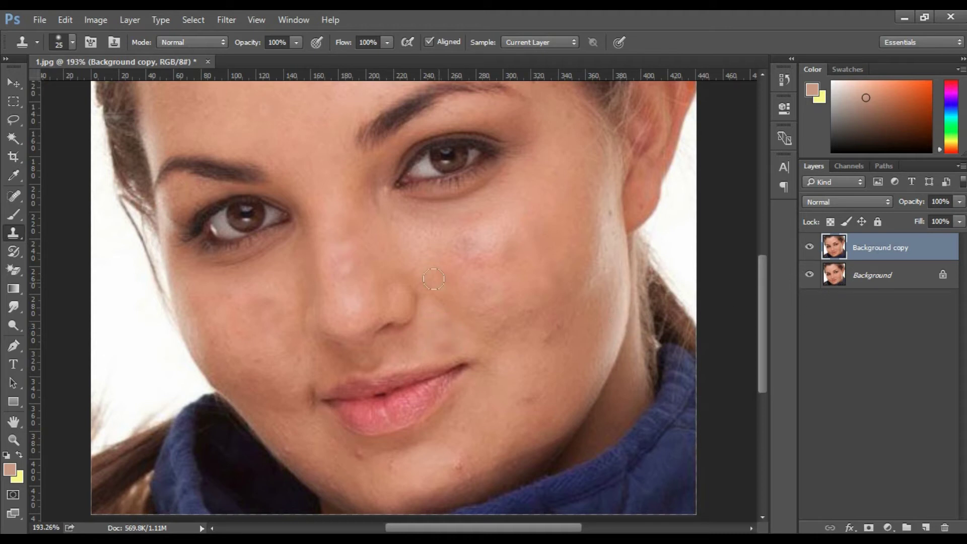
Step: Compare the retouched face with the original by switching the Background copy layer's visibility off and on
scroll(424, 270, "down", 3)
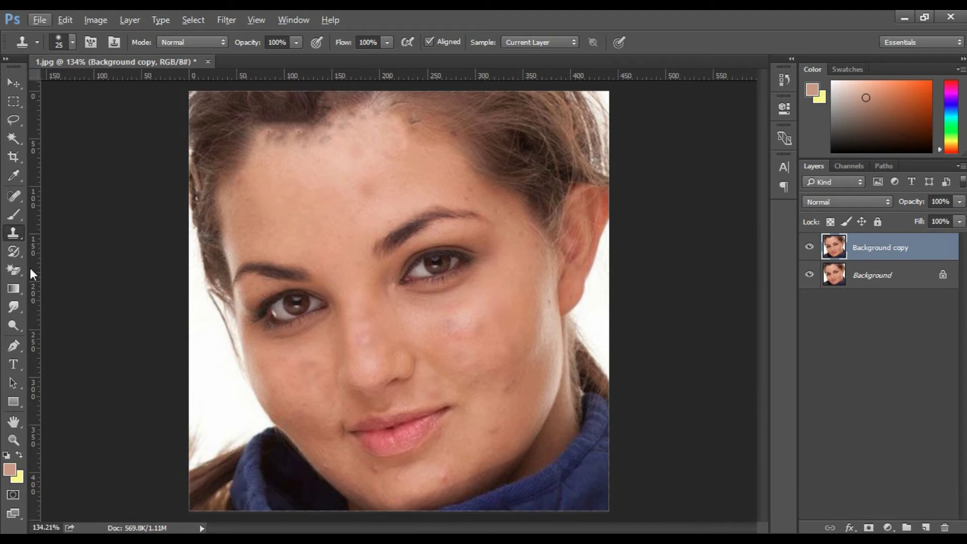
right_click(7, 232)
left_click(130, 230)
left_click(810, 248)
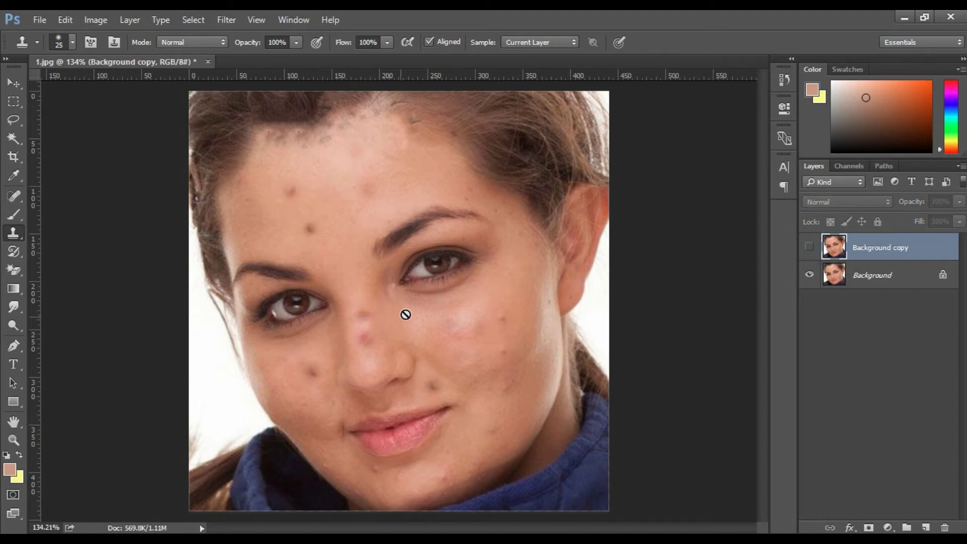
left_click(880, 278)
left_click(862, 247)
left_click(808, 248)
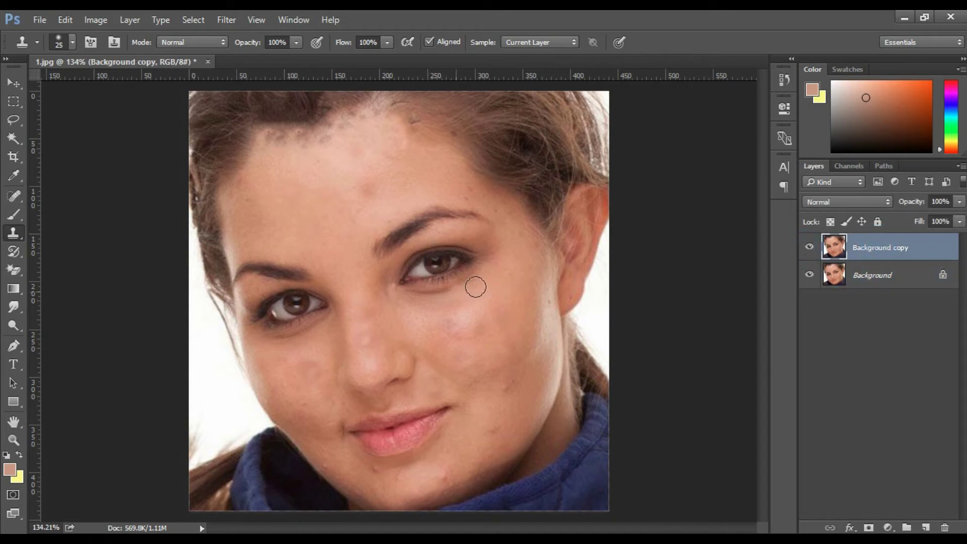
left_click(809, 248)
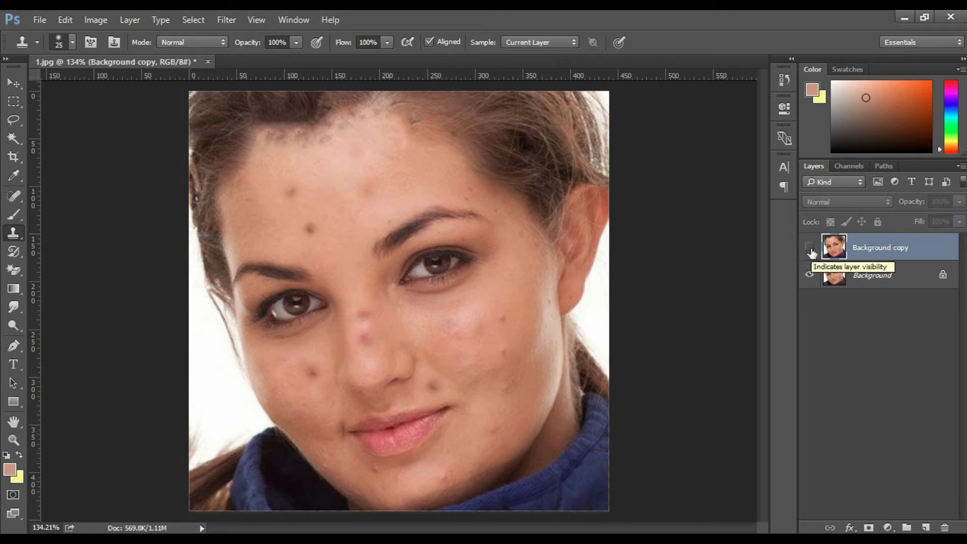
Step: Make the Background copy layer visible again and activate the Clone Stamp tool
left_click(810, 248)
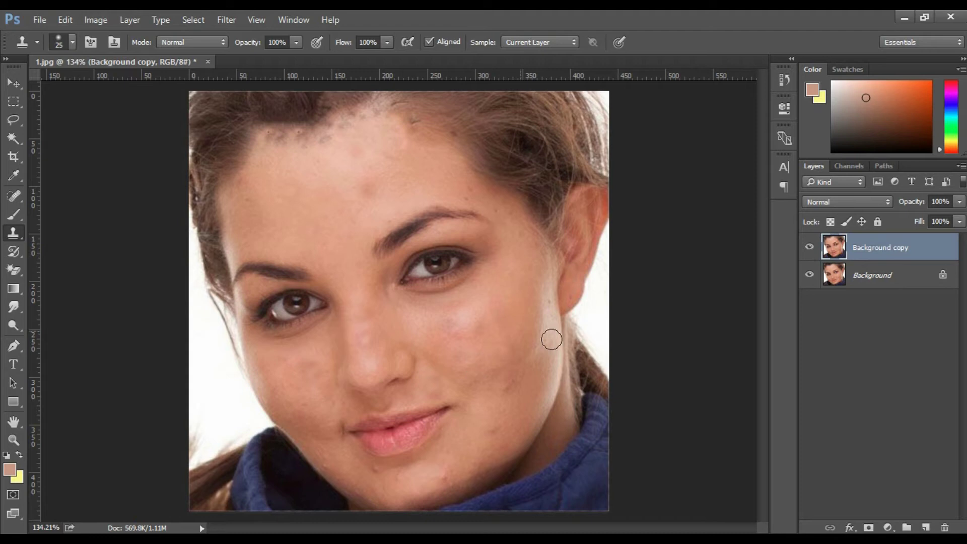
right_click(14, 233)
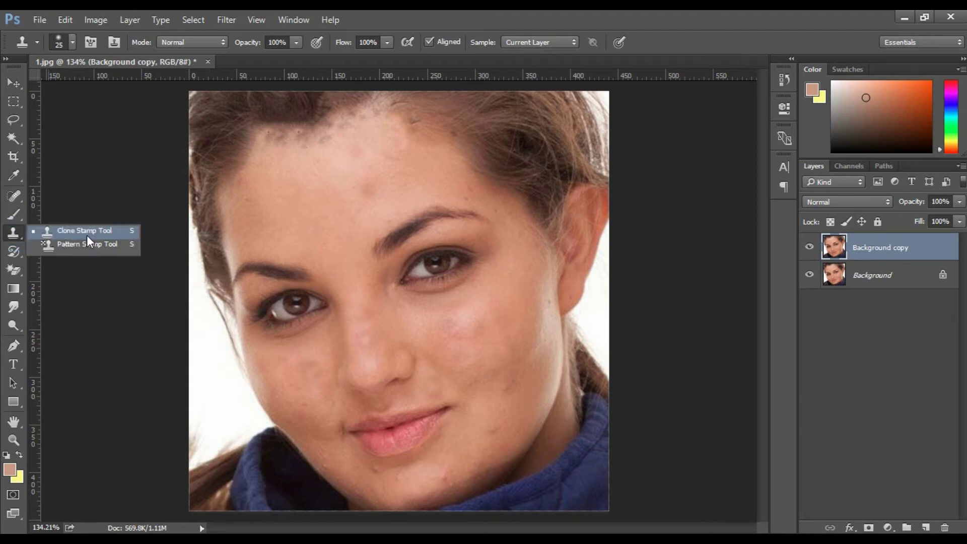
left_click(86, 232)
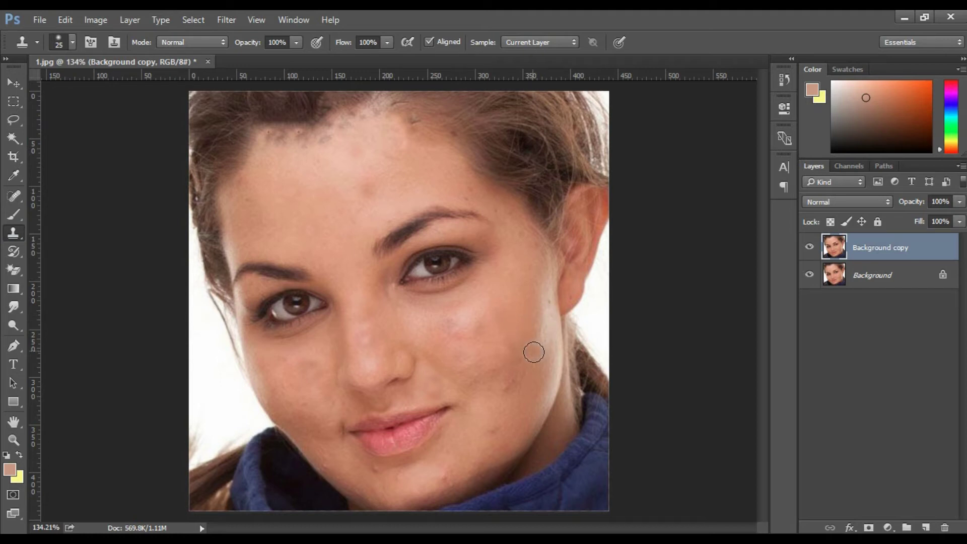
Step: Try cloning the eye onto the lower cheek with a 150 px brush, and undo the stroke
key("bracketright")
key("bracketright")
key("bracketright")
key("bracketright")
key("bracketright")
key("bracketright")
key("bracketright")
key("bracketright")
key("bracketright")
key("bracketright")
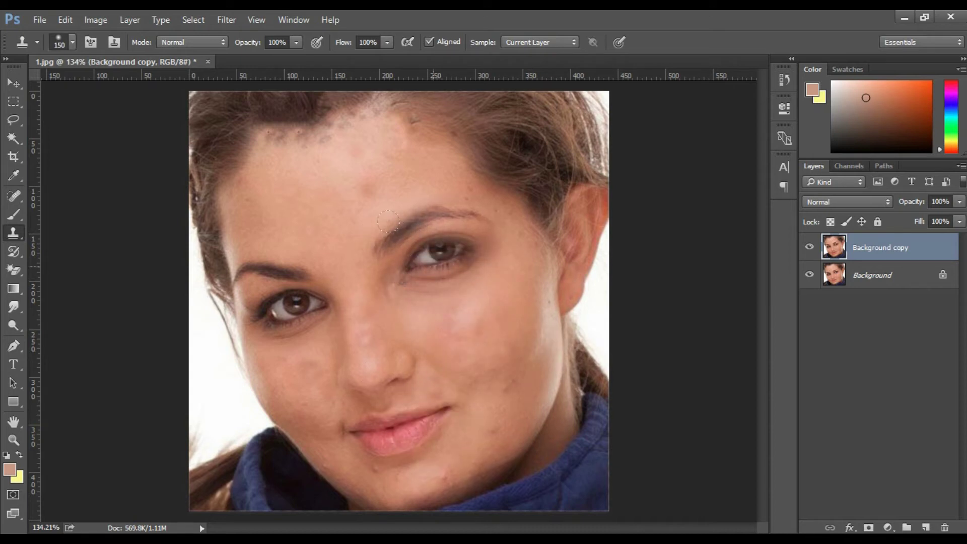
left_click(433, 264, "alt")
left_click(503, 401)
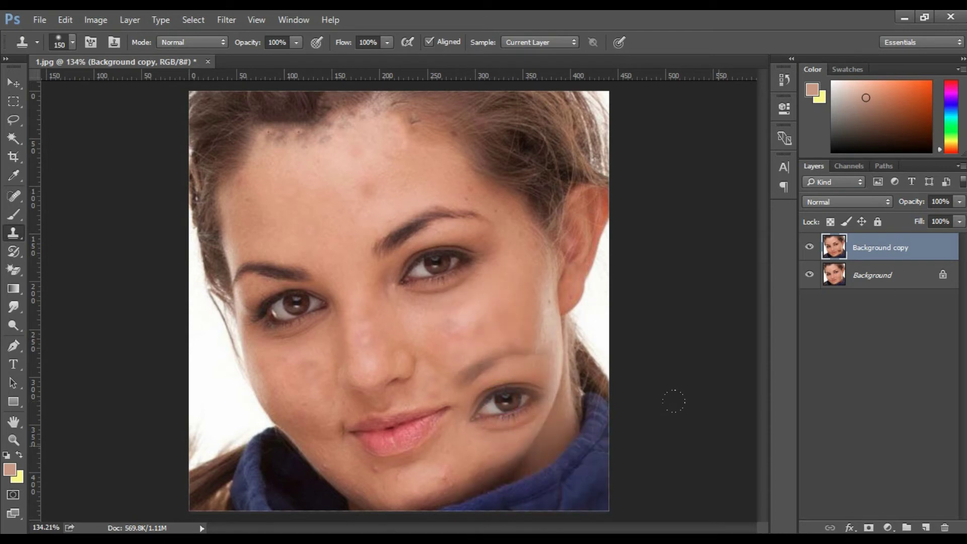
key("ctrl+z")
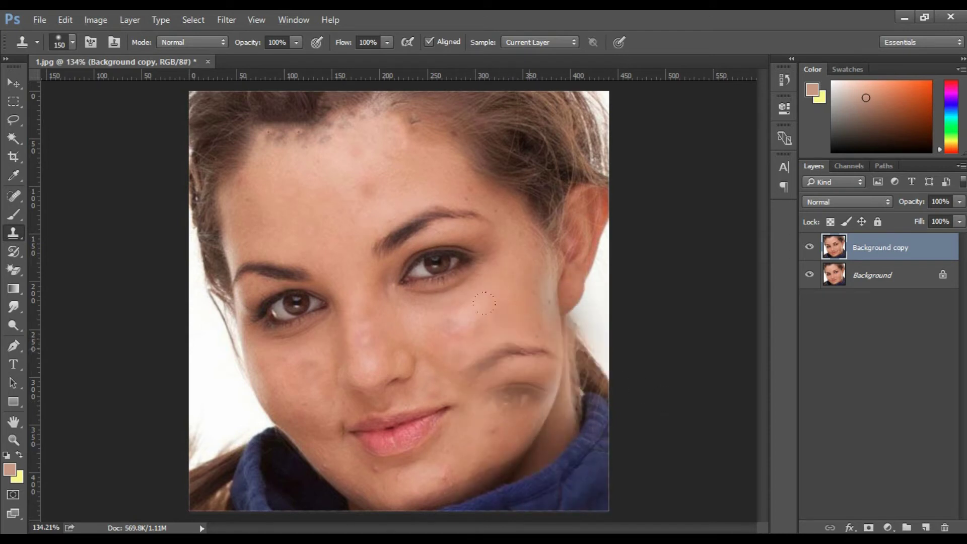
Step: Set the brush size to 60 px and clone clean cheek skin over the uneven patches below the eye nearer the ear
key("bracketleft")
key("bracketleft")
key("bracketleft")
key("bracketleft")
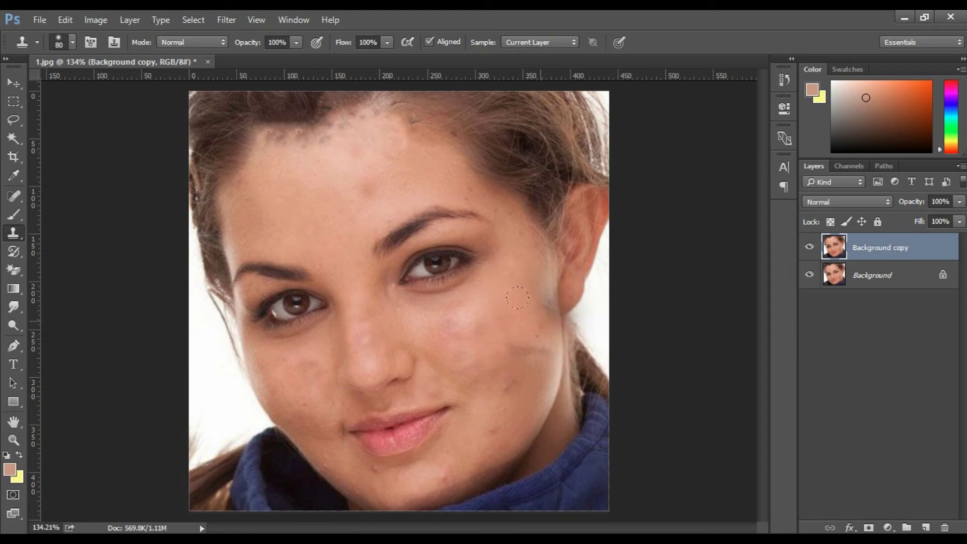
key("bracketleft")
key("bracketleft")
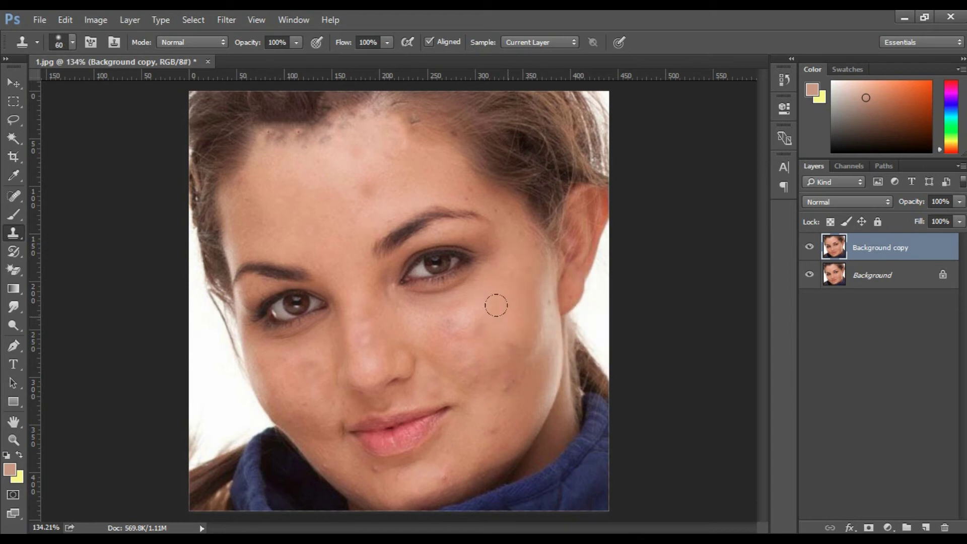
left_click(497, 295, "alt")
left_click_drag(451, 314, 432, 314)
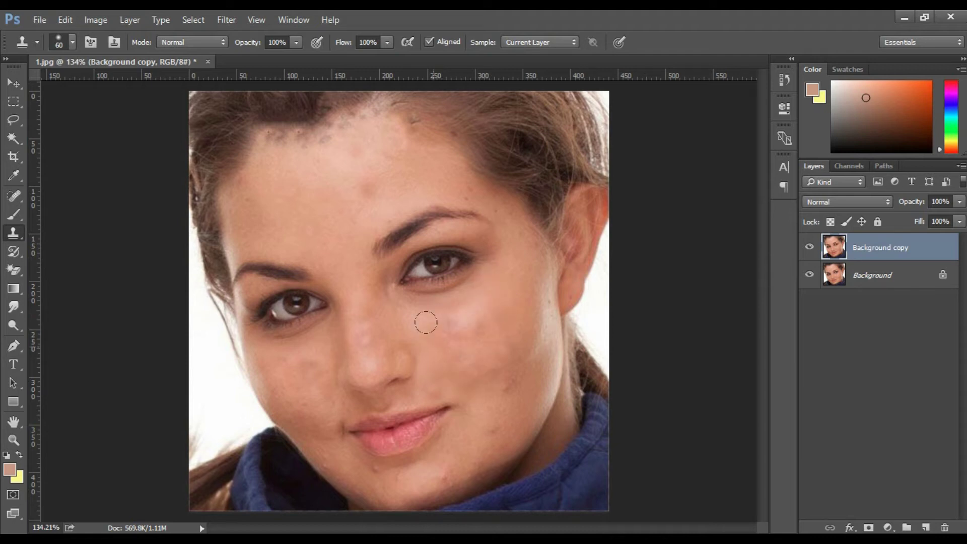
key("alt")
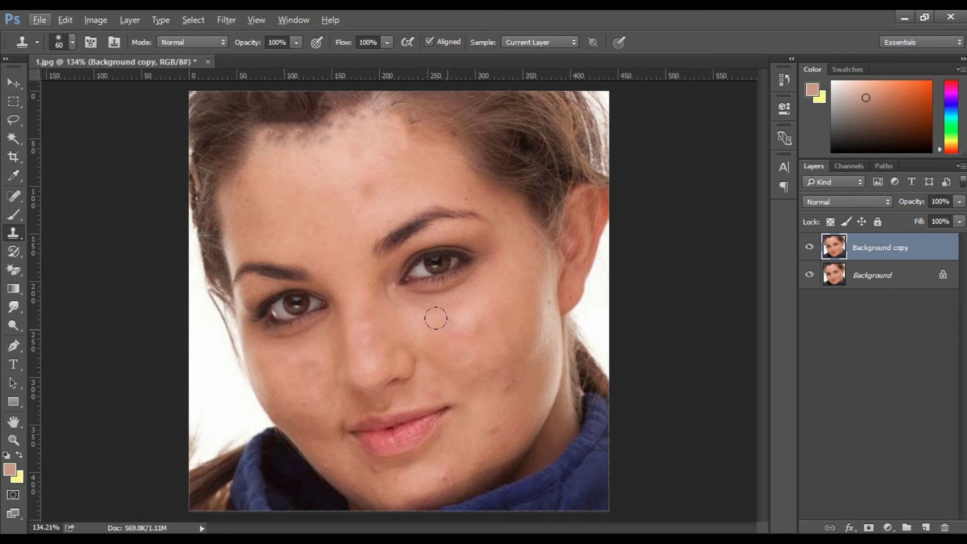
left_click(446, 328, "alt")
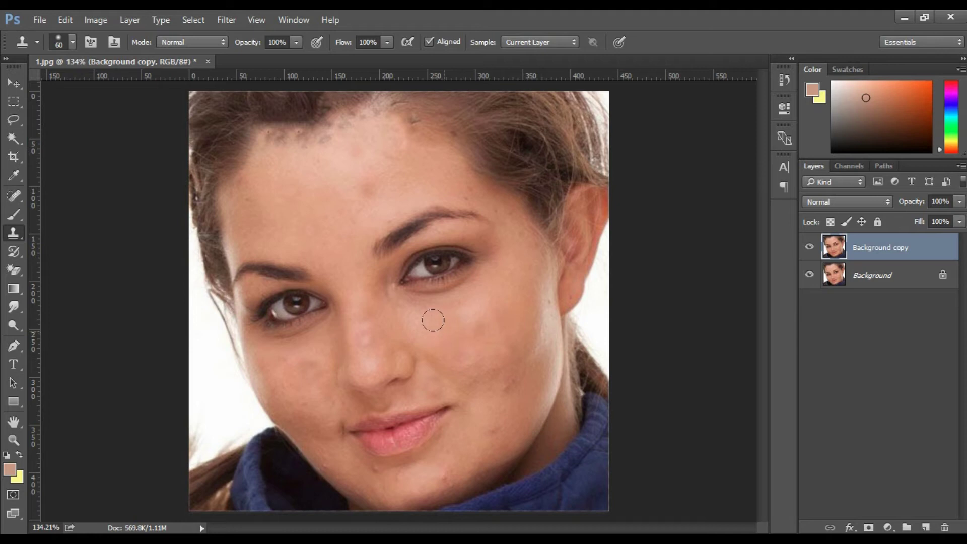
left_click(427, 288)
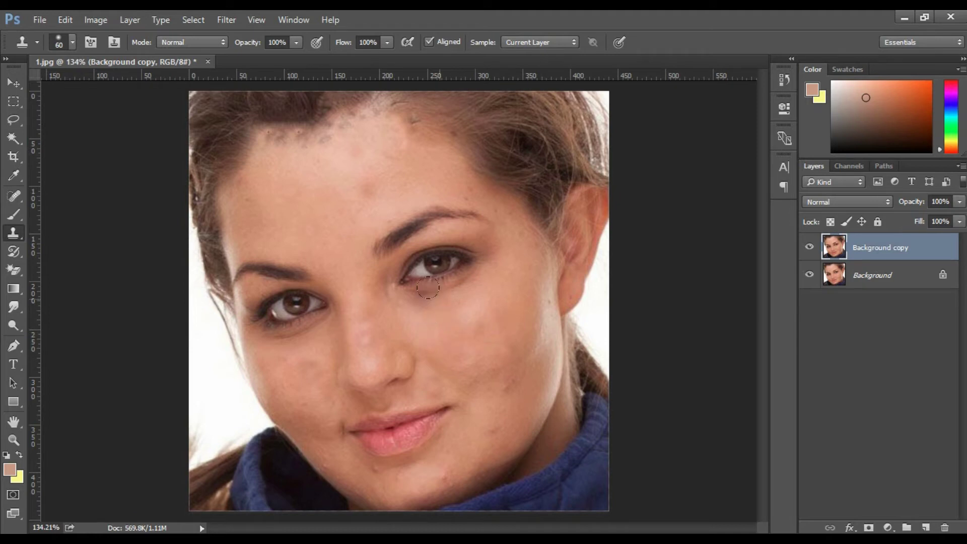
Step: Paint the yellow flower pattern over the white background on both sides of the face using the Pattern Stamp tool with a 45 px brush
right_click(14, 232)
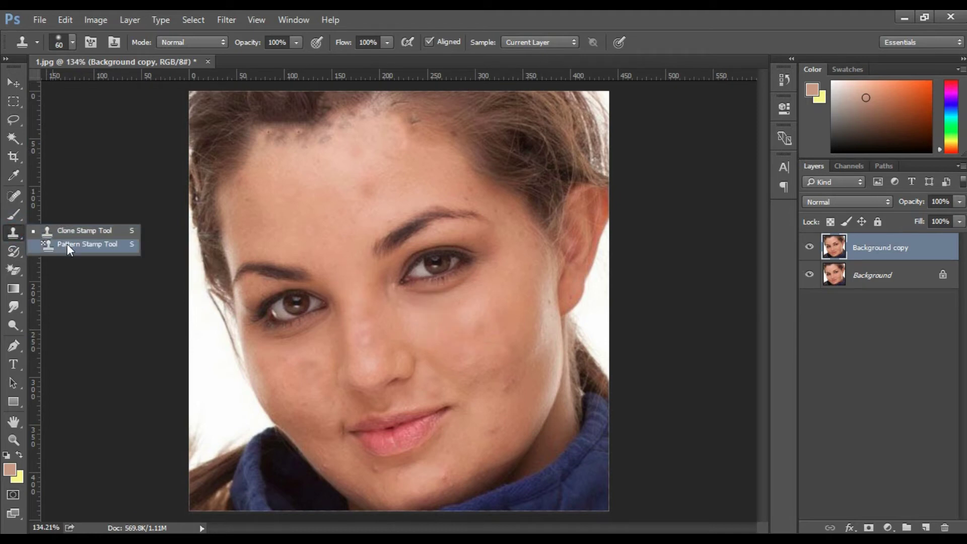
left_click(102, 246)
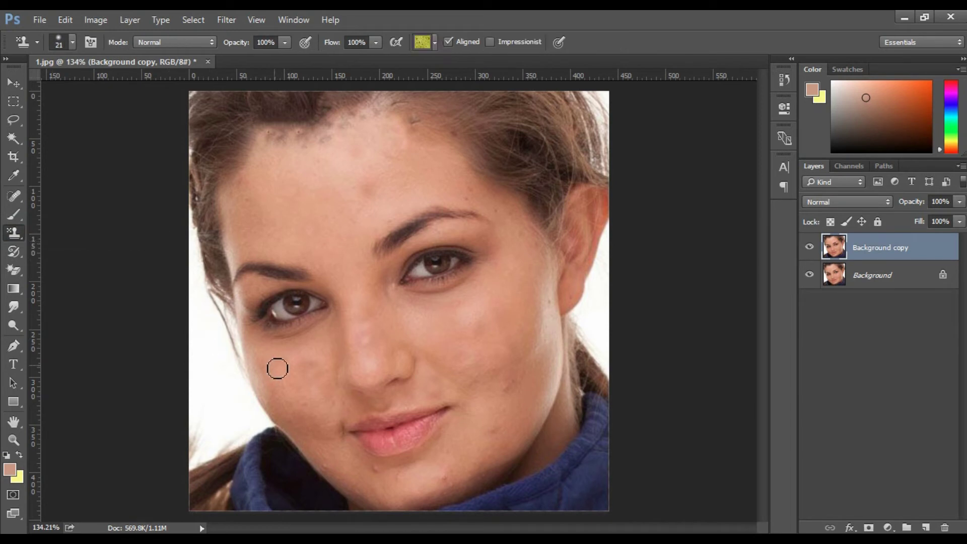
key("bracketright")
key("bracketright")
key("bracketright")
left_click(433, 43)
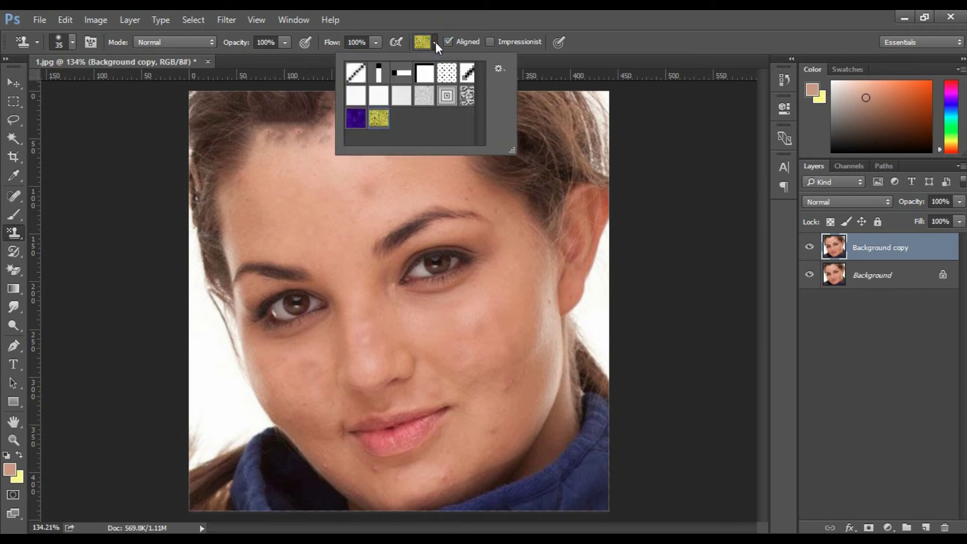
left_click(434, 43)
left_click(434, 43)
left_click(603, 281)
mouse_move(601, 277)
left_mouse_down()
mouse_move(585, 301)
mouse_move(592, 330)
mouse_move(611, 352)
left_mouse_up()
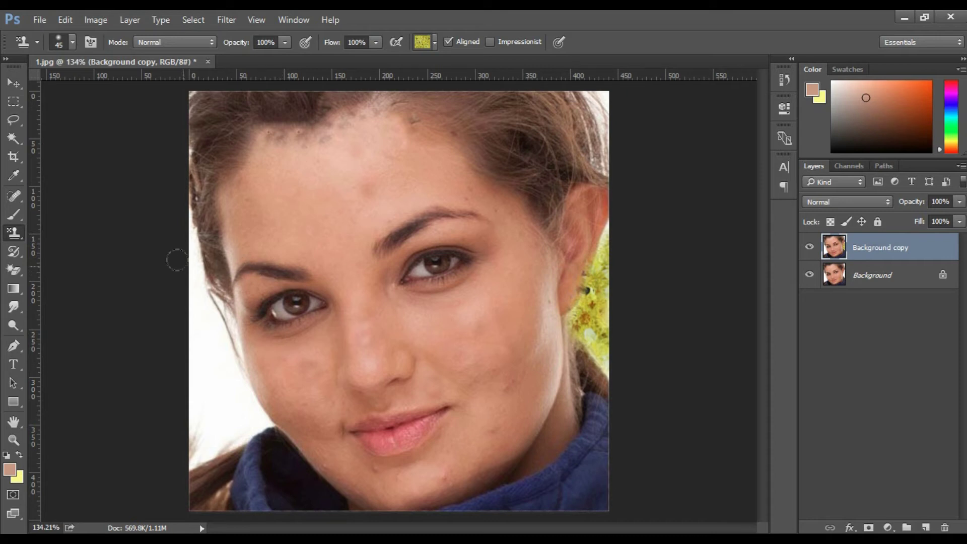
mouse_move(176, 230)
left_mouse_down()
mouse_move(183, 275)
mouse_move(241, 412)
mouse_move(191, 435)
mouse_move(200, 346)
mouse_move(192, 320)
mouse_move(184, 452)
left_mouse_up()
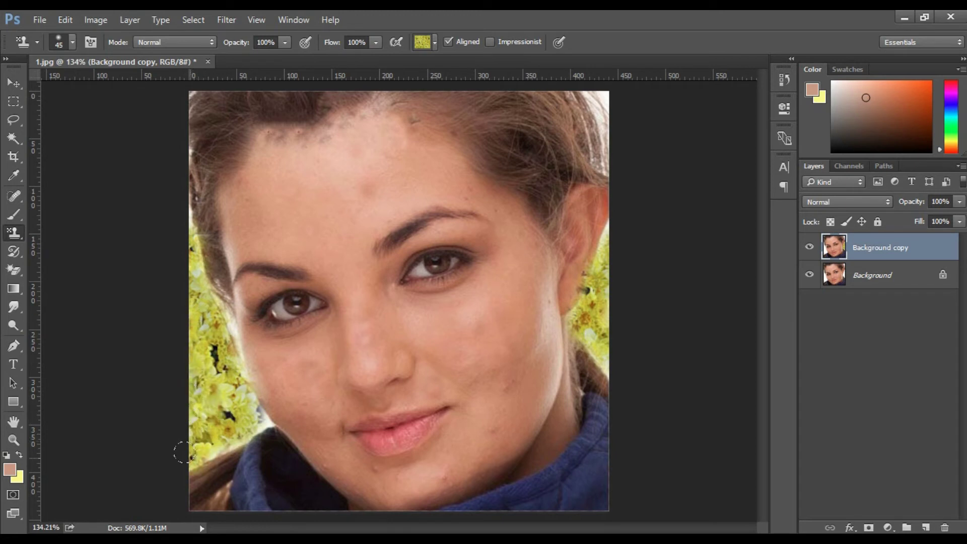
Step: Choose the grey textured pattern and paint it over the yellow flowers on the side of the face without the visible ear
left_click(434, 41)
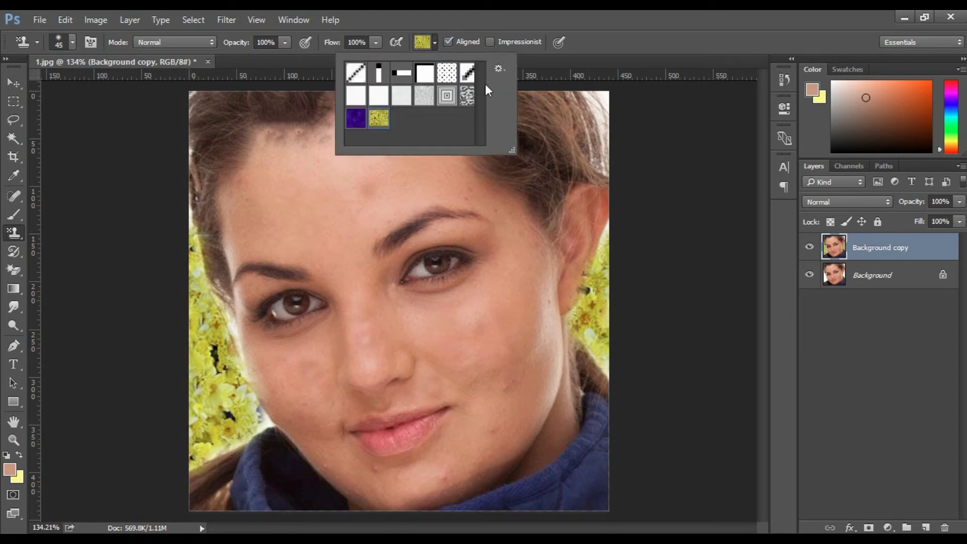
left_click_drag(512, 152, 635, 272)
left_click(557, 76)
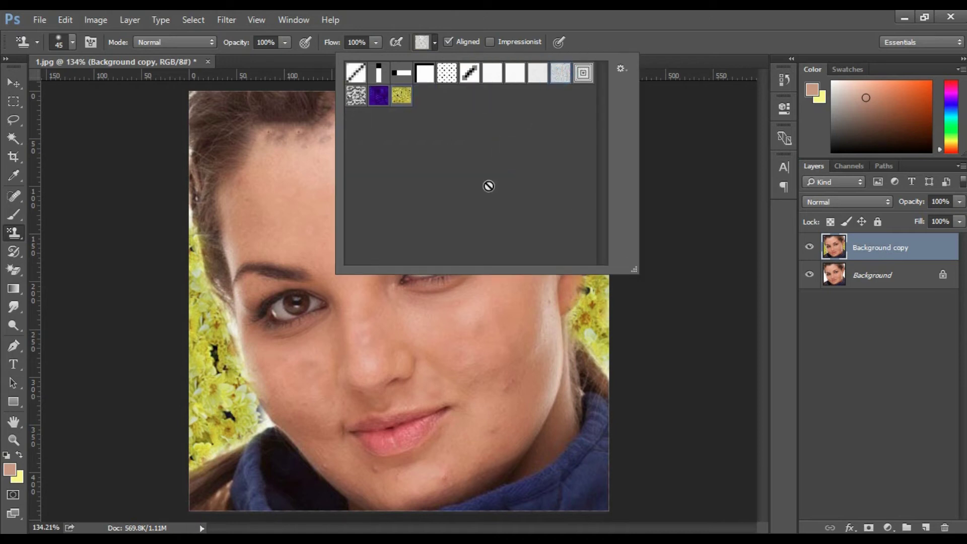
mouse_move(206, 310)
left_mouse_down()
mouse_move(209, 399)
mouse_move(200, 434)
mouse_move(181, 318)
mouse_move(181, 443)
mouse_move(231, 417)
mouse_move(236, 402)
mouse_move(224, 336)
mouse_move(178, 282)
mouse_move(180, 230)
left_mouse_up()
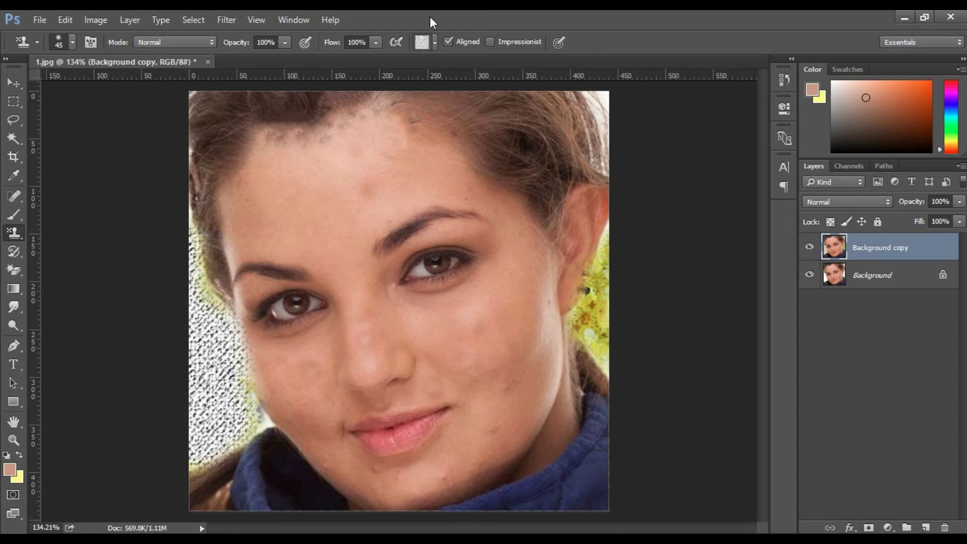
Step: Undo all pattern strokes painted over the white background
left_click(429, 42)
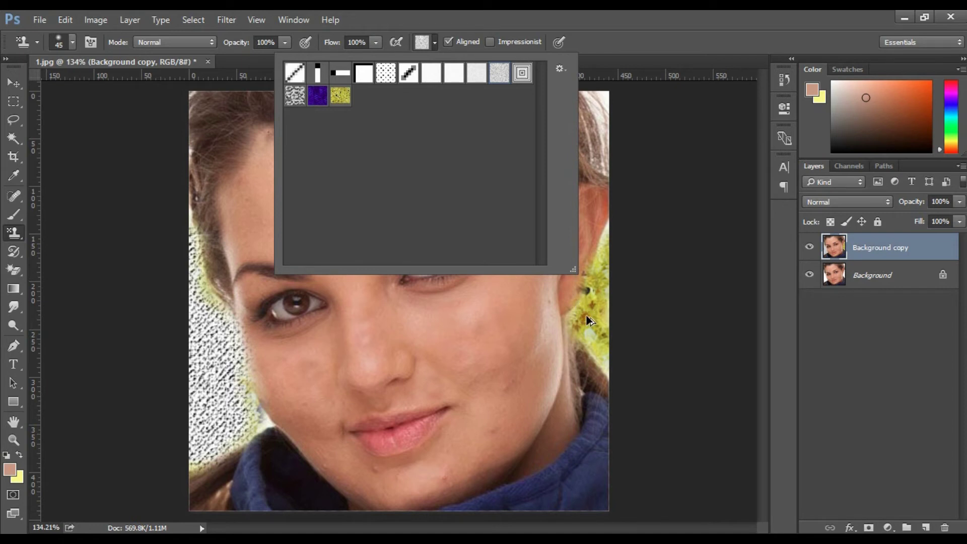
key("ctrl+alt+z")
key("ctrl+alt+z")
key("ctrl+alt+z")
key("ctrl+alt+z")
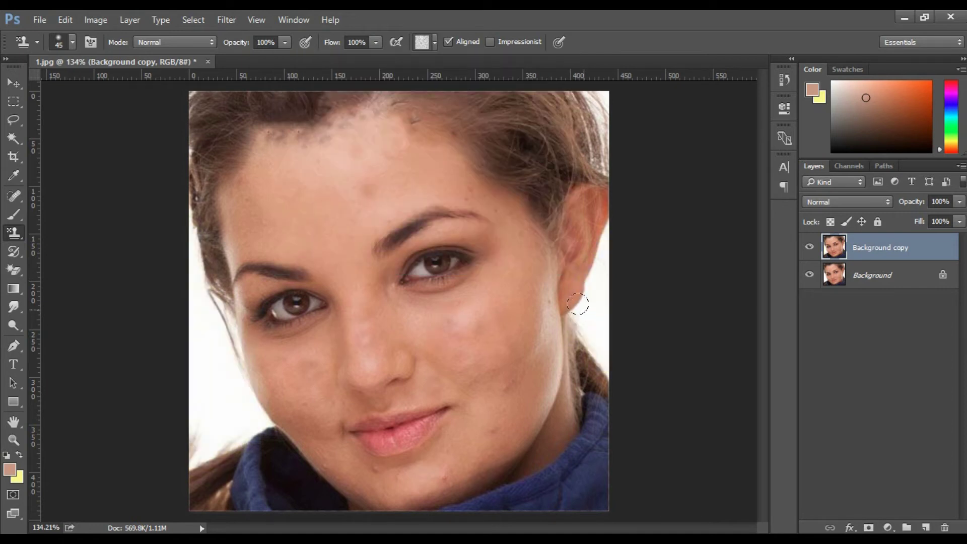
Step: Activate the History Brush tool and delete the Background copy layer
scroll(578, 304, "down", 2, "alt")
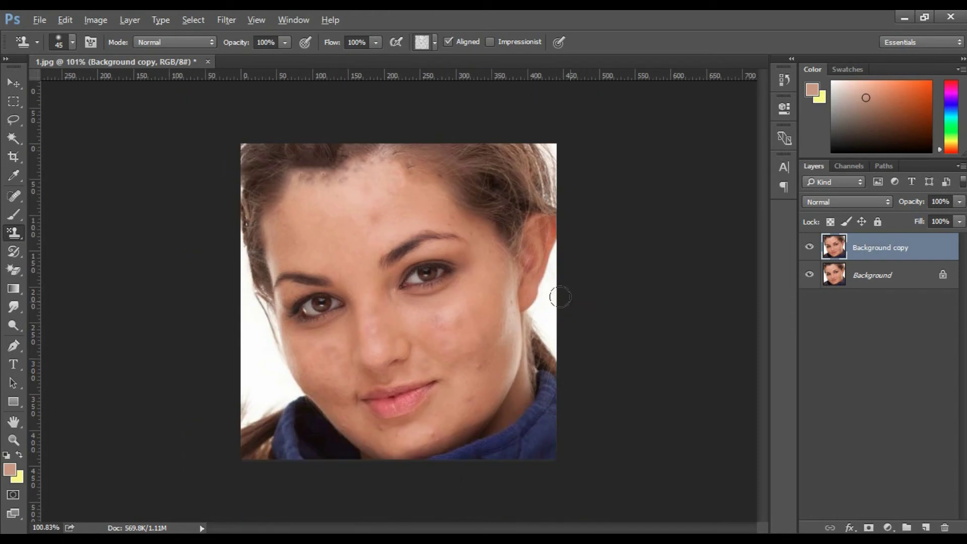
left_click(9, 253)
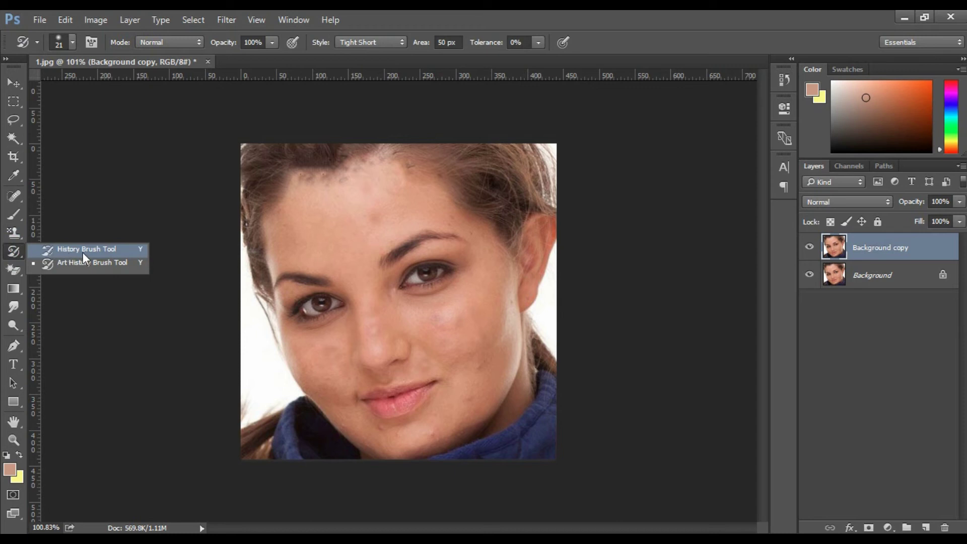
left_click(109, 255)
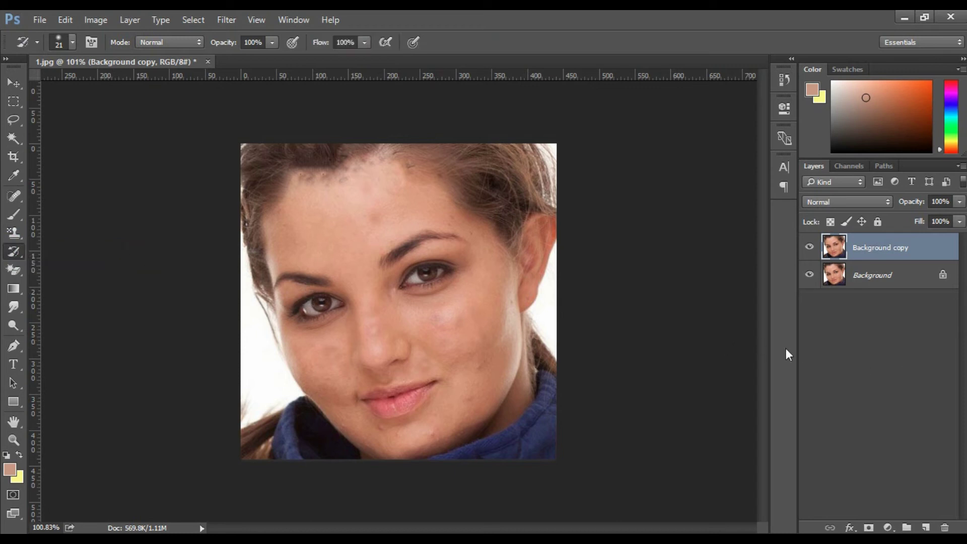
left_click_drag(919, 253, 945, 527)
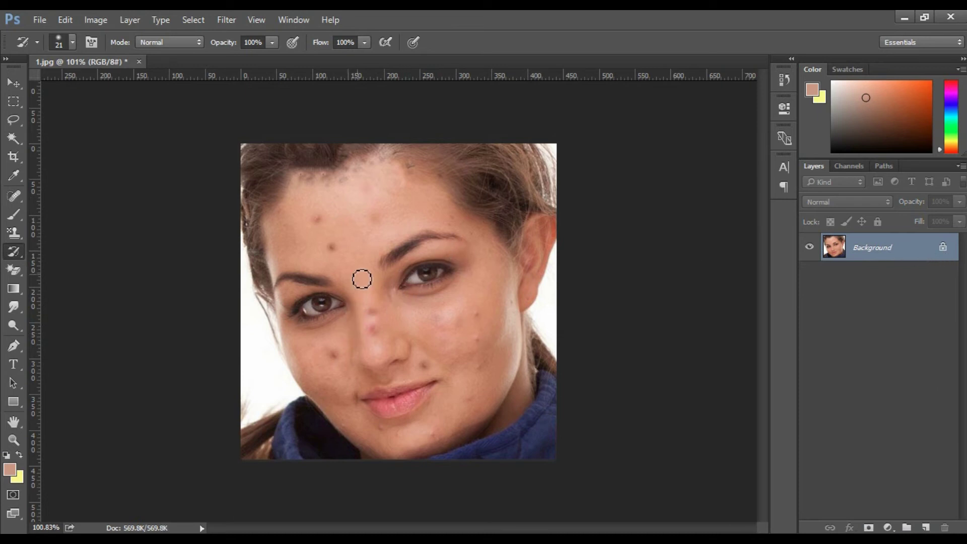
Step: Clone clean forehead skin over the dark spot above the inner eyebrow on the Background layer using the Clone Stamp tool
scroll(354, 238, "up", 3)
scroll(341, 230, "up", 3)
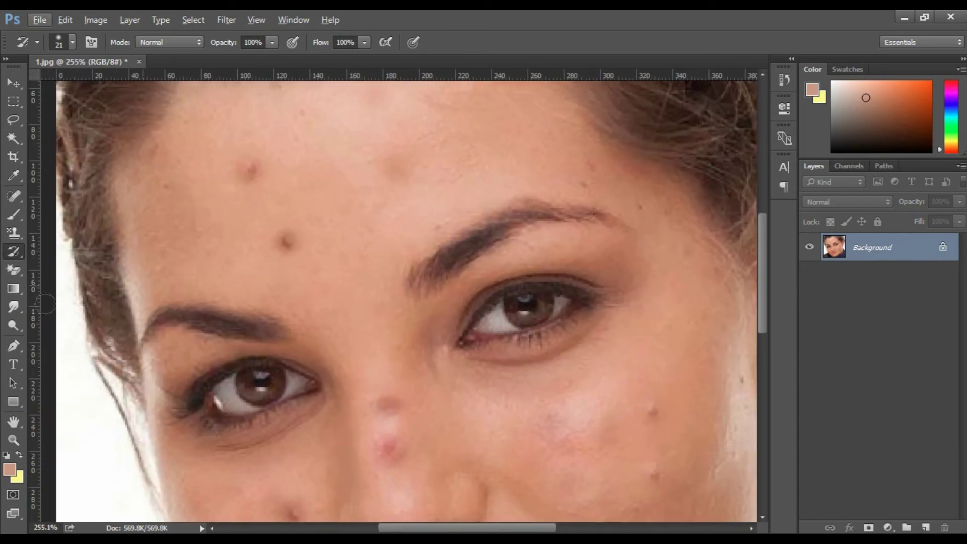
left_click(14, 233)
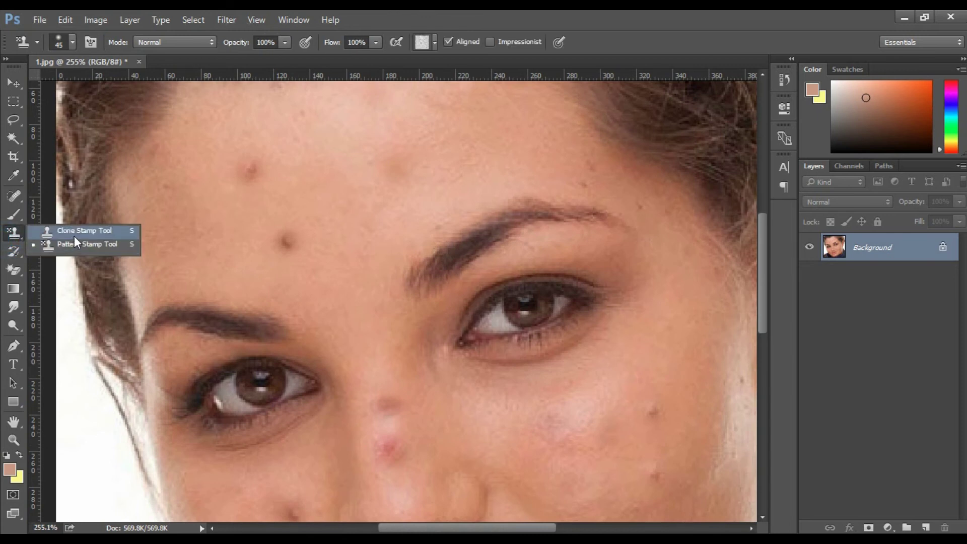
left_click(74, 232)
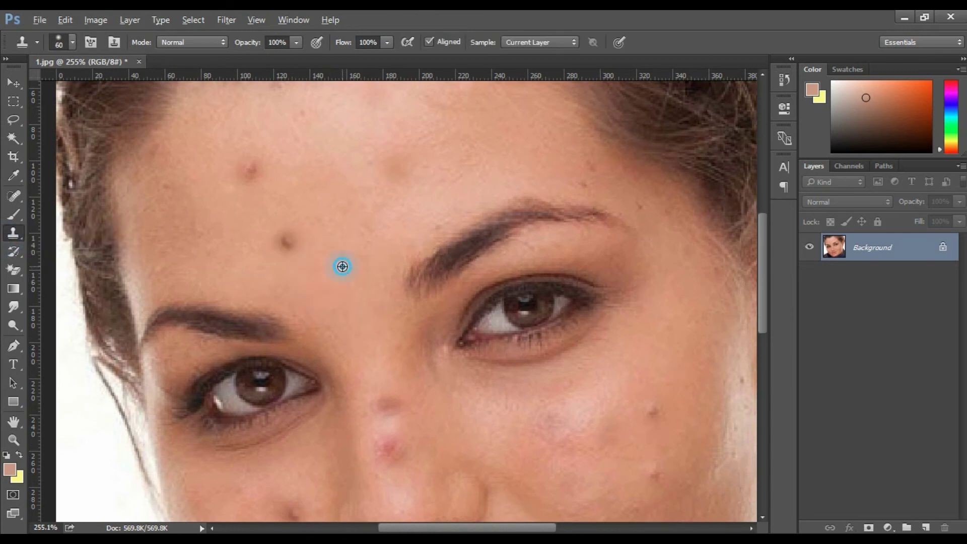
left_click(285, 242)
Step: Clone cheek skin over the dark spot above the corner of the mouth and over that end of the lips
scroll(389, 356, "down", 2)
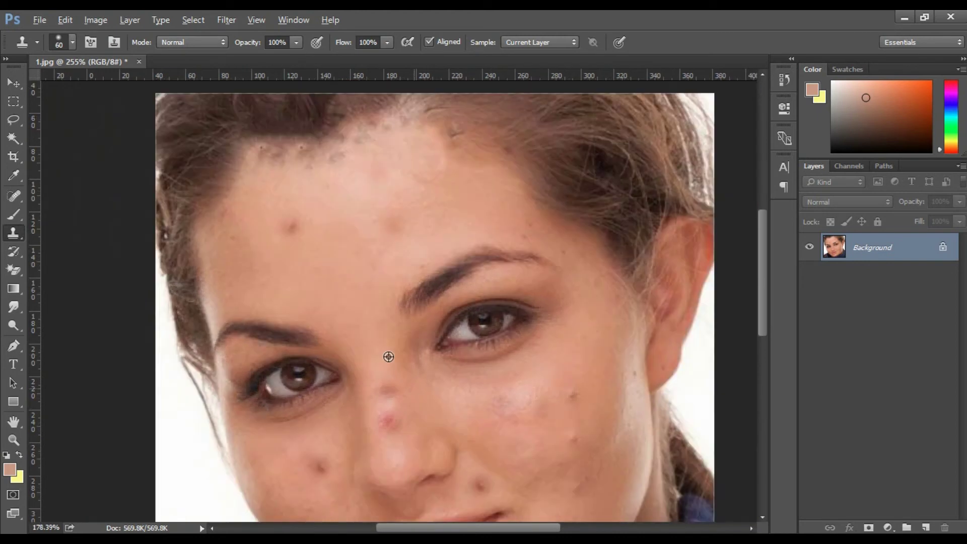
scroll(388, 357, "down", 2)
key("alt+space")
left_click(447, 395)
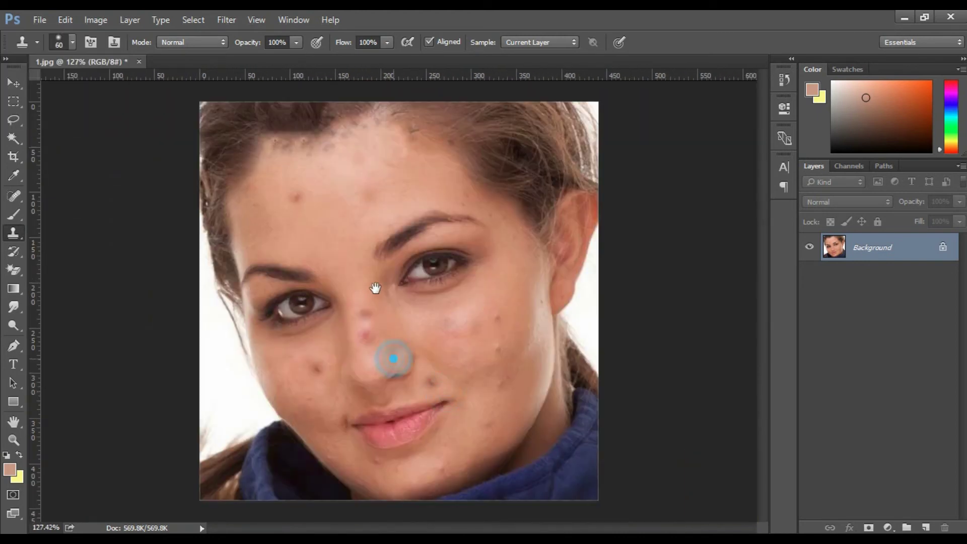
scroll(424, 416, "up", 4)
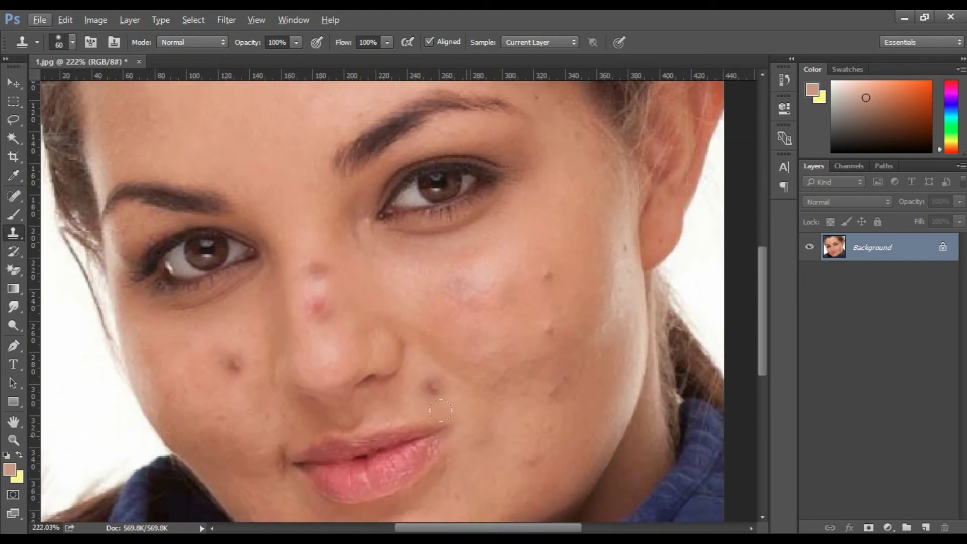
scroll(466, 435, "down", 1)
left_click(470, 421, "alt")
left_click(434, 397)
mouse_move(435, 397)
left_mouse_down()
mouse_move(446, 399)
mouse_move(399, 405)
left_mouse_up()
scroll(529, 354, "down", 5)
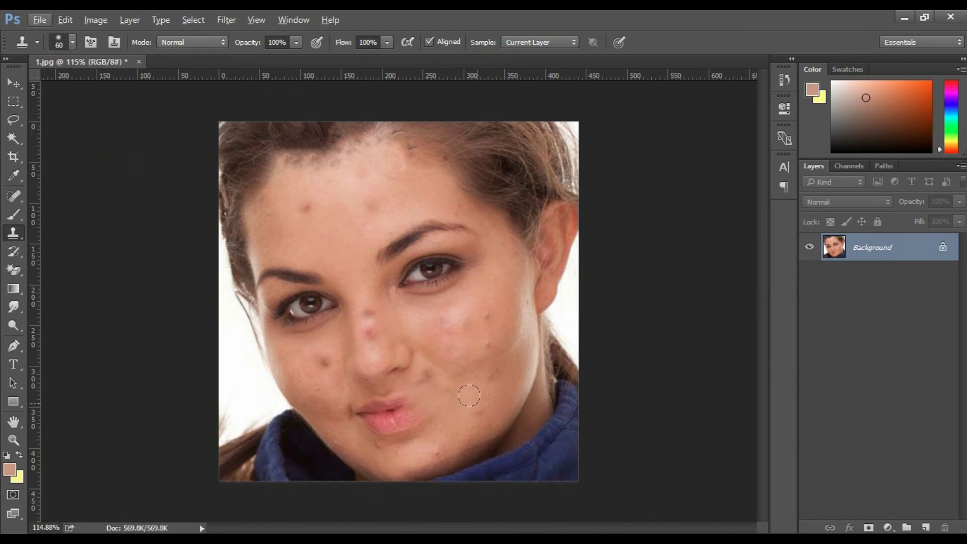
scroll(443, 397, "up", 1)
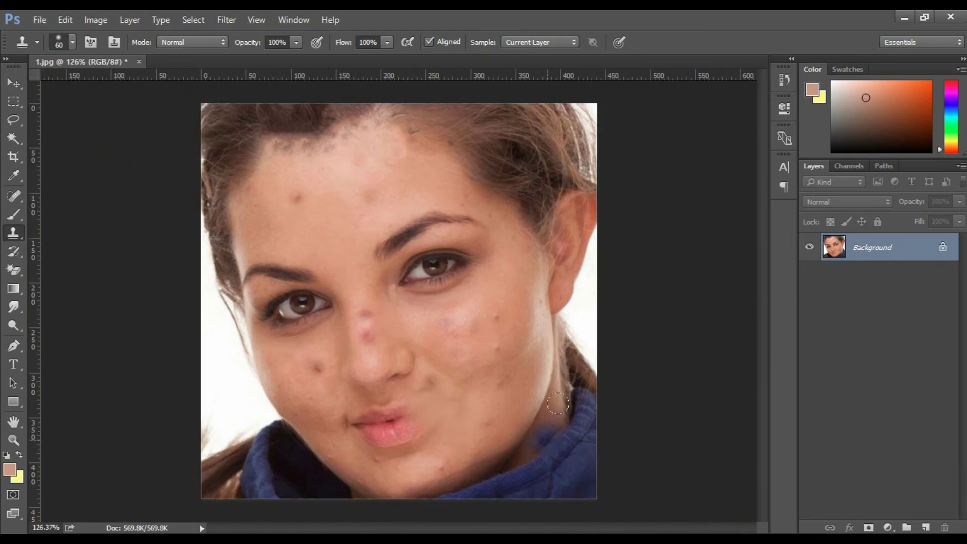
Step: Activate the History Brush tool and show the list of history states
left_click(17, 251)
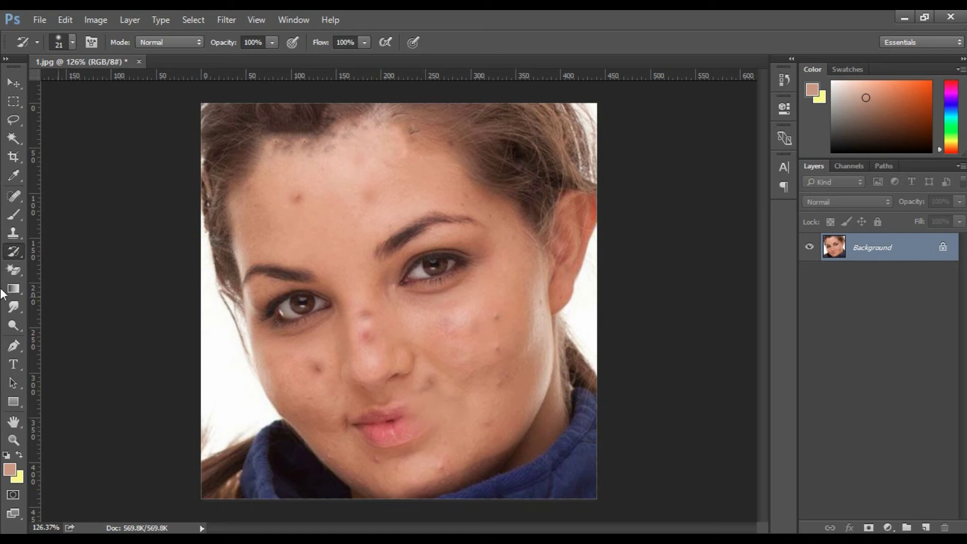
right_click(18, 252)
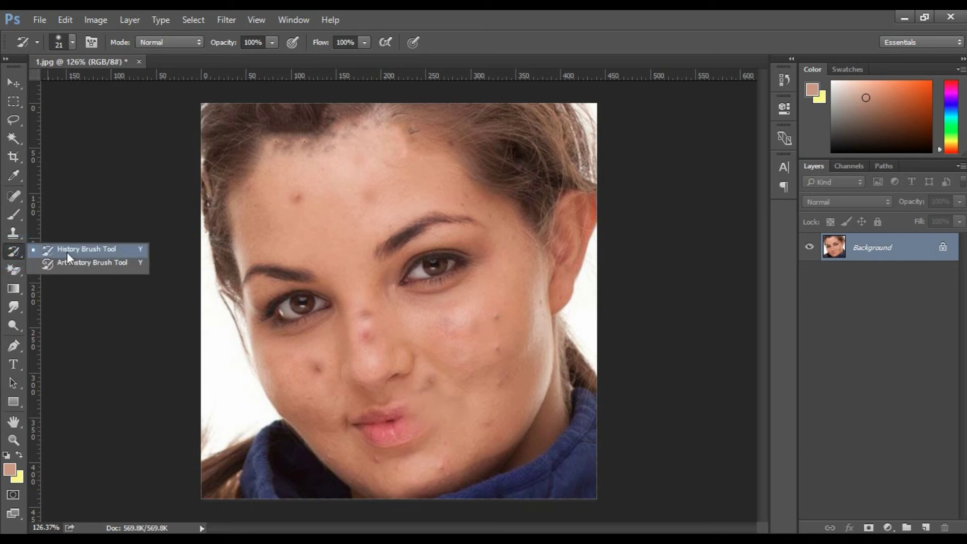
left_click(67, 252)
right_click(17, 252)
left_click(62, 250)
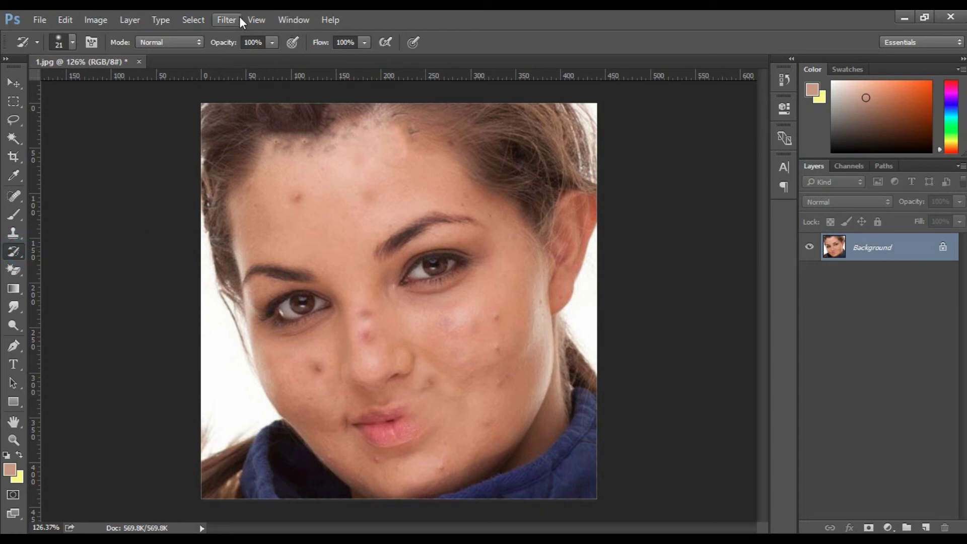
left_click(293, 20)
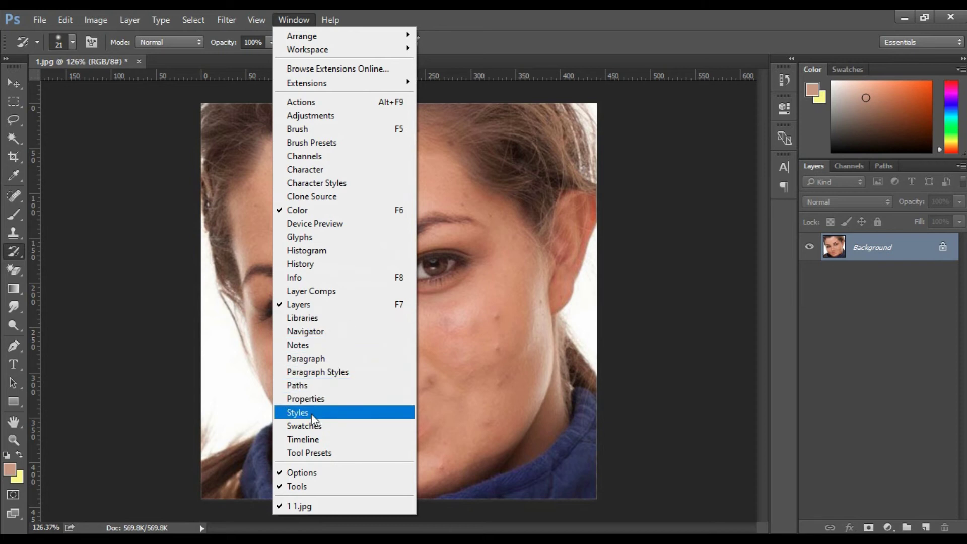
left_click(315, 268)
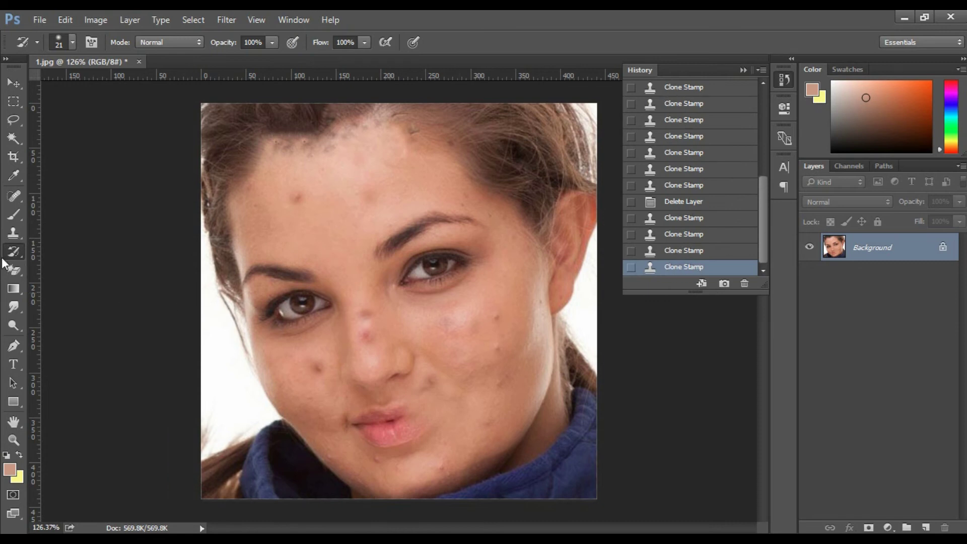
Step: Restore the original mouth corner, the cheek beside it and the dark spot above the inner eyebrow using a 35 px History Brush
left_click_drag(12, 252, 59, 258)
left_click(59, 254)
key("bracketright")
key("bracketright")
key("bracketright")
mouse_move(410, 420)
left_mouse_down()
mouse_move(438, 404)
mouse_move(417, 418)
mouse_move(432, 415)
mouse_move(416, 412)
mouse_move(436, 409)
mouse_move(428, 423)
mouse_move(443, 402)
left_mouse_up()
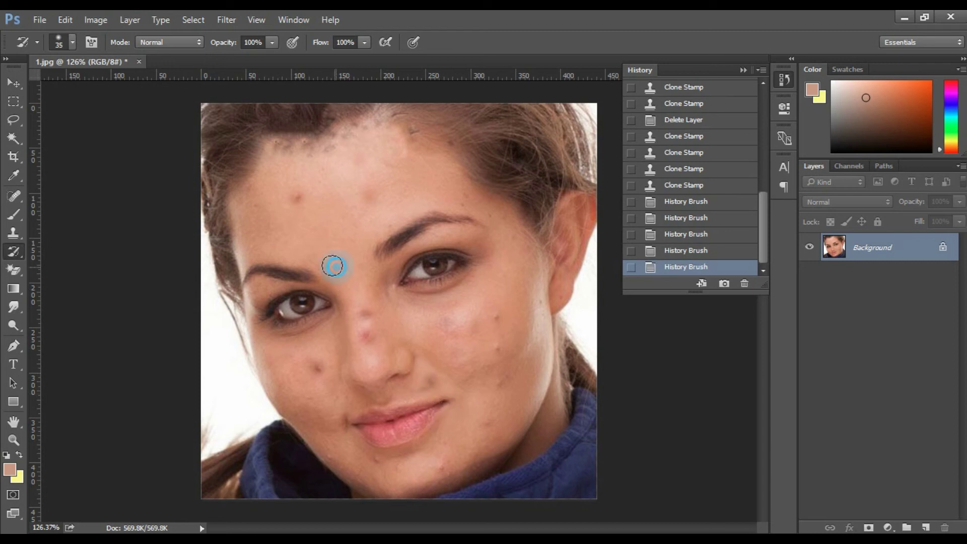
left_click(323, 226)
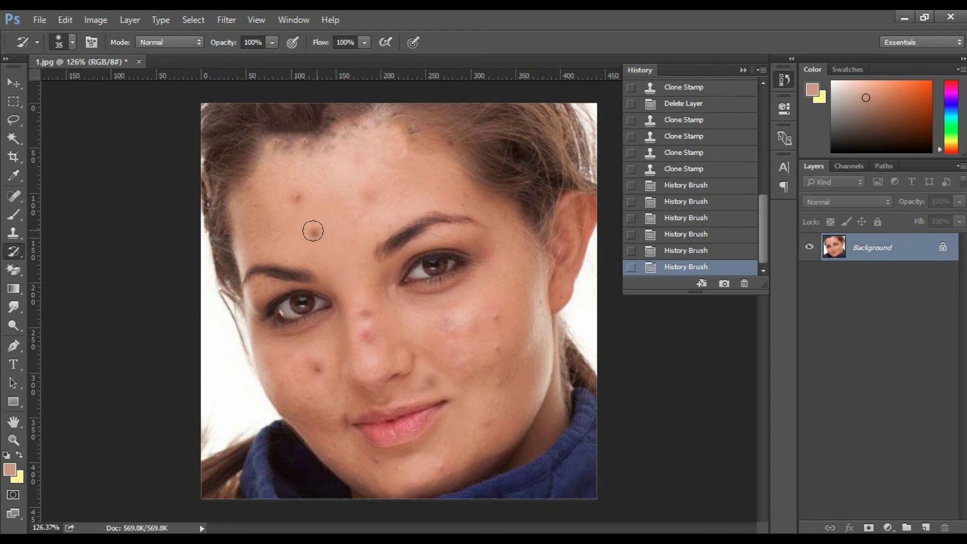
left_click(323, 232)
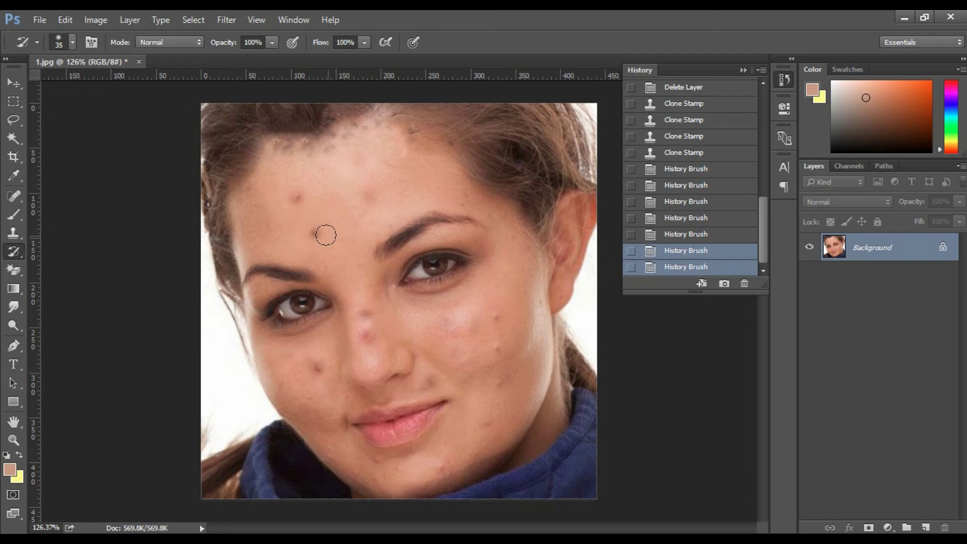
Step: Roll the image back to the Open history state, step forward to the seventh Clone Stamp state, and collapse the history list
scroll(701, 267, "up", 8)
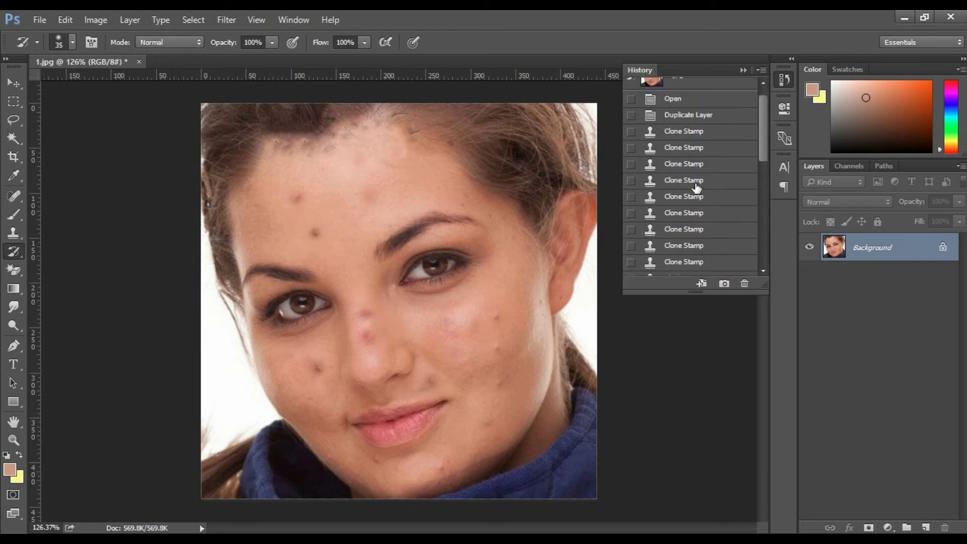
scroll(684, 192, "down", 10)
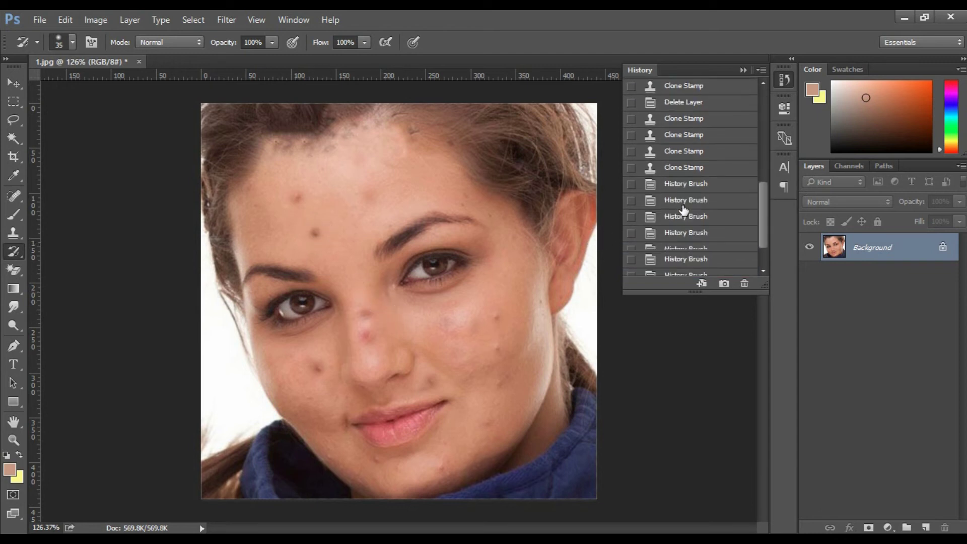
scroll(684, 219, "up", 3)
scroll(695, 128, "up", 5)
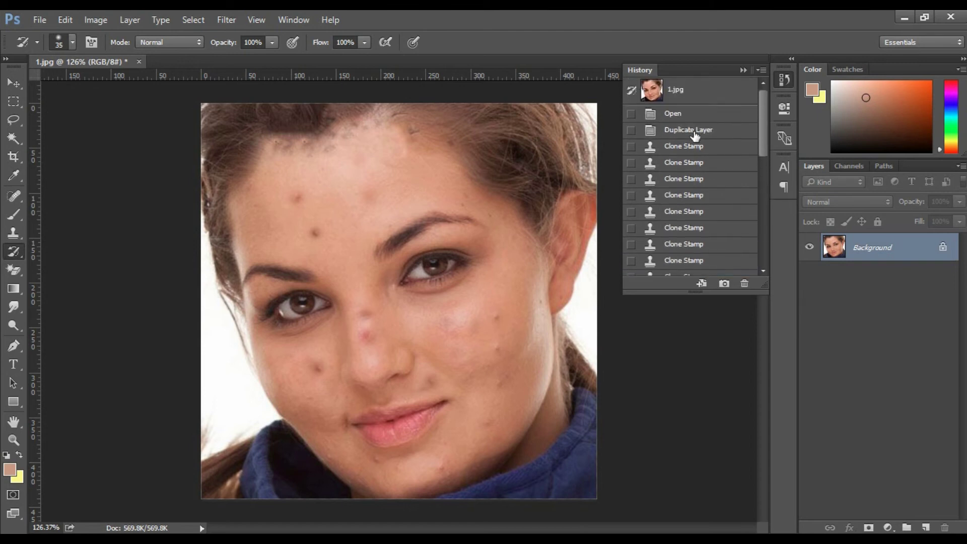
left_click(690, 115)
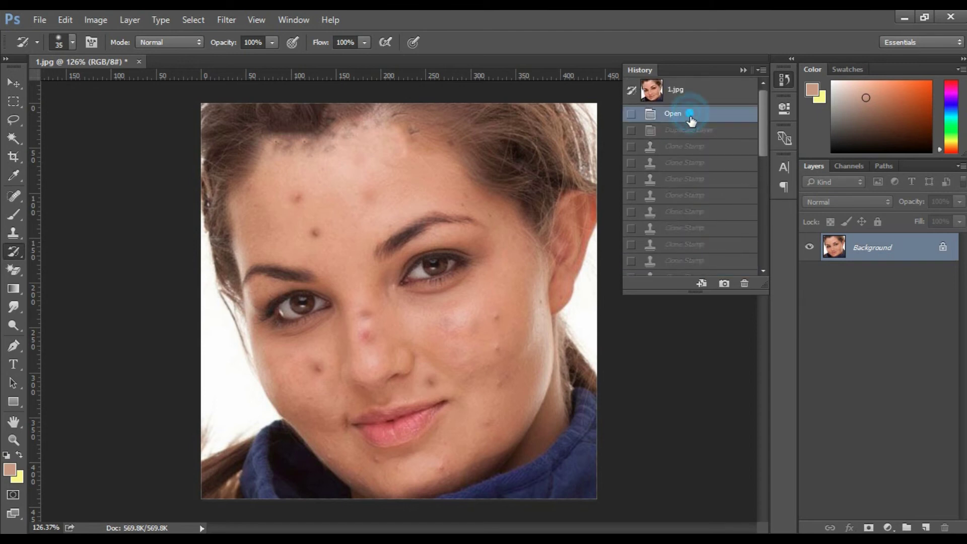
left_click(679, 146)
left_click(679, 178)
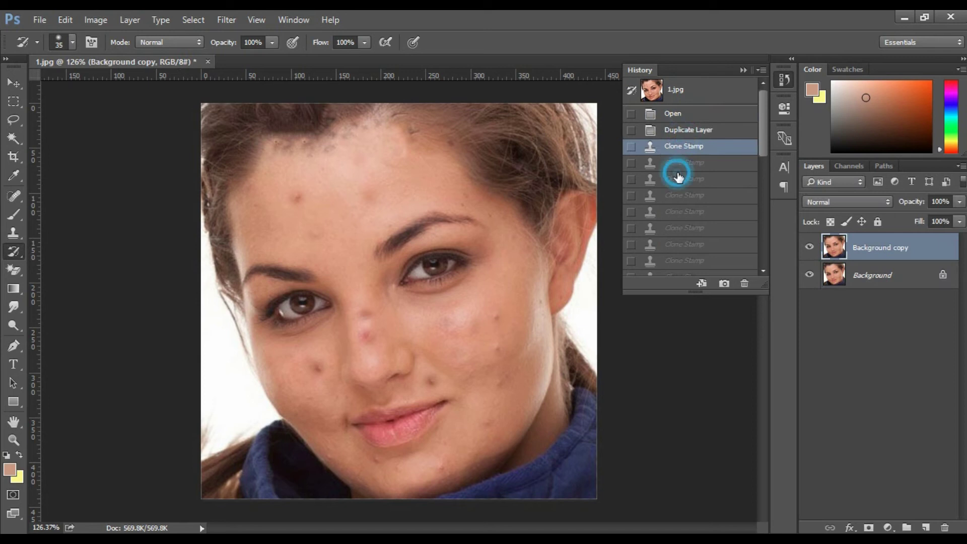
left_click(681, 215)
left_click(682, 244)
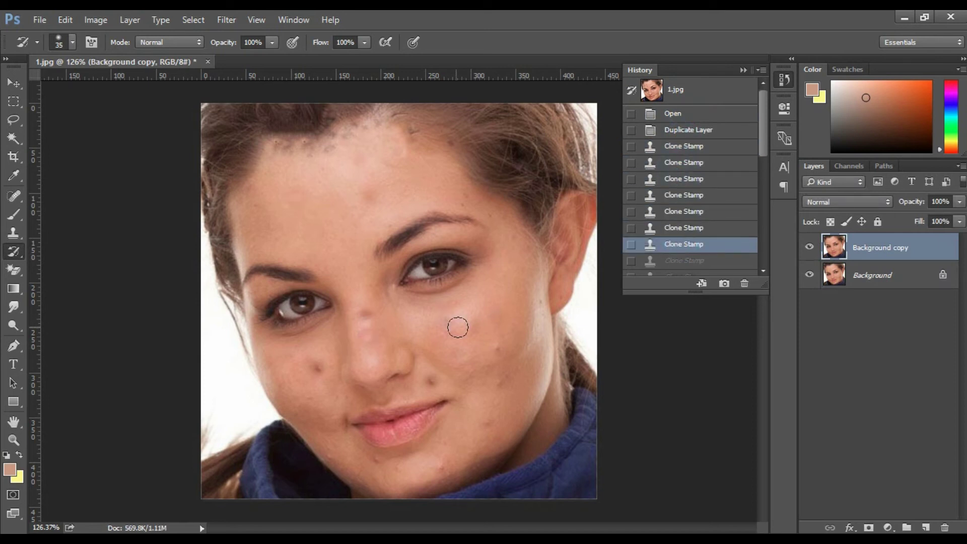
scroll(654, 229, "down", 5)
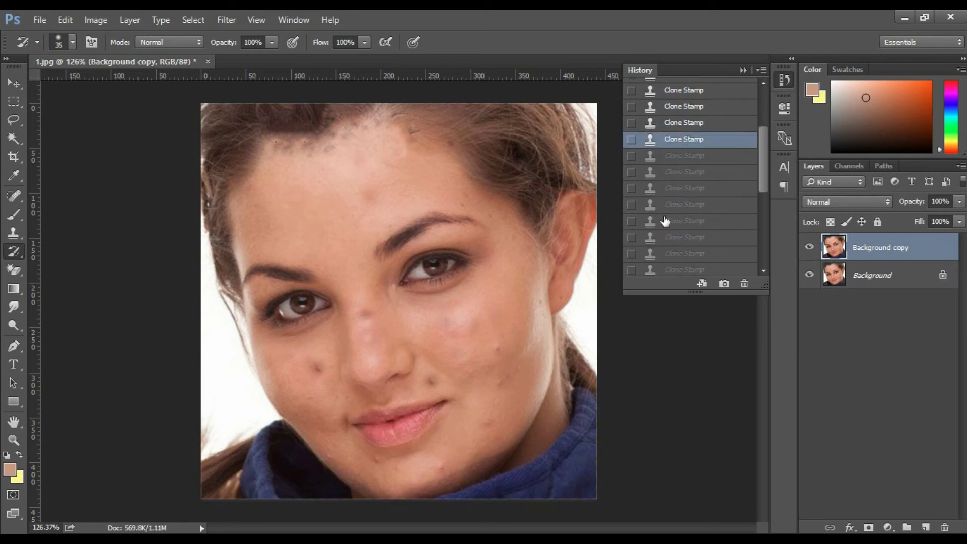
scroll(674, 235, "up", 5)
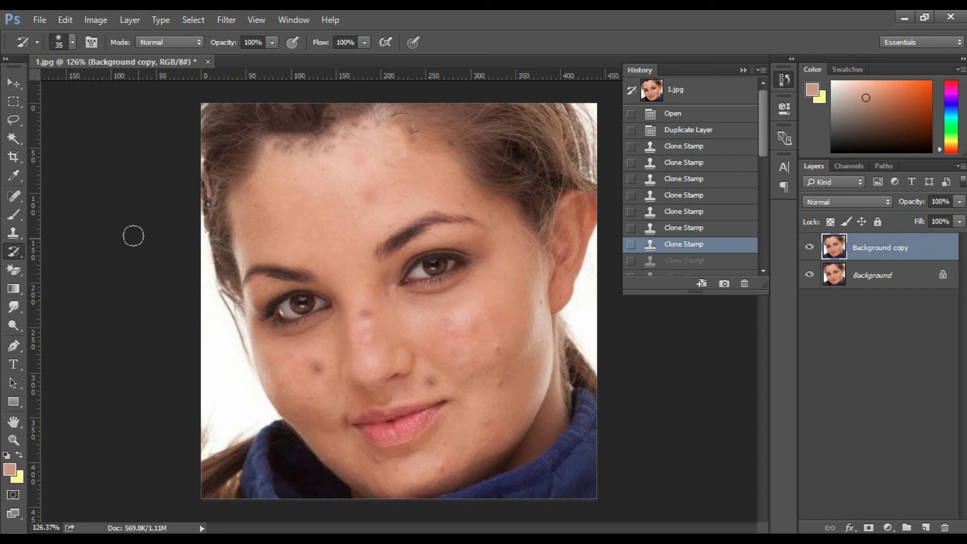
left_click(743, 70)
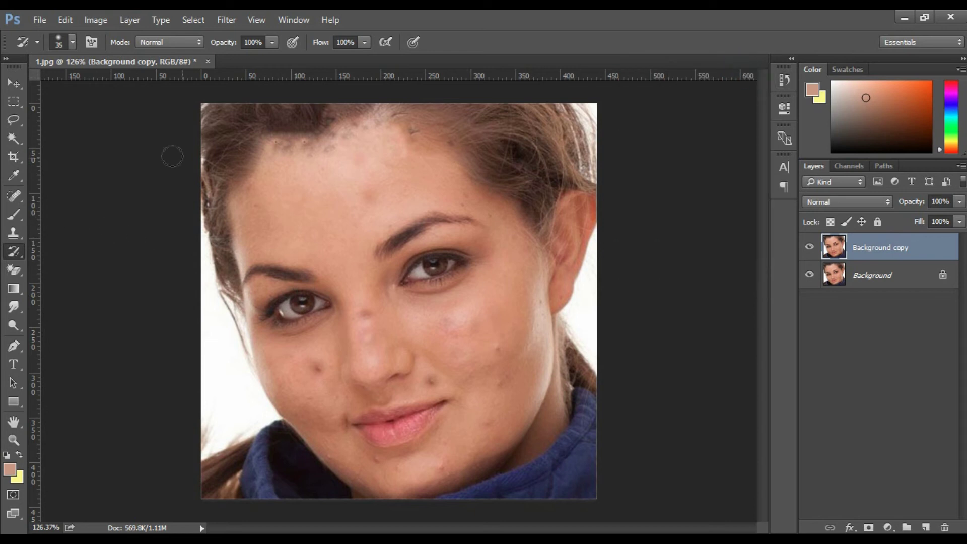
Step: Paint over the face on the Background copy layer using the Art History Brush, first with the Tight Short style and again with Tight Long
left_click(14, 253)
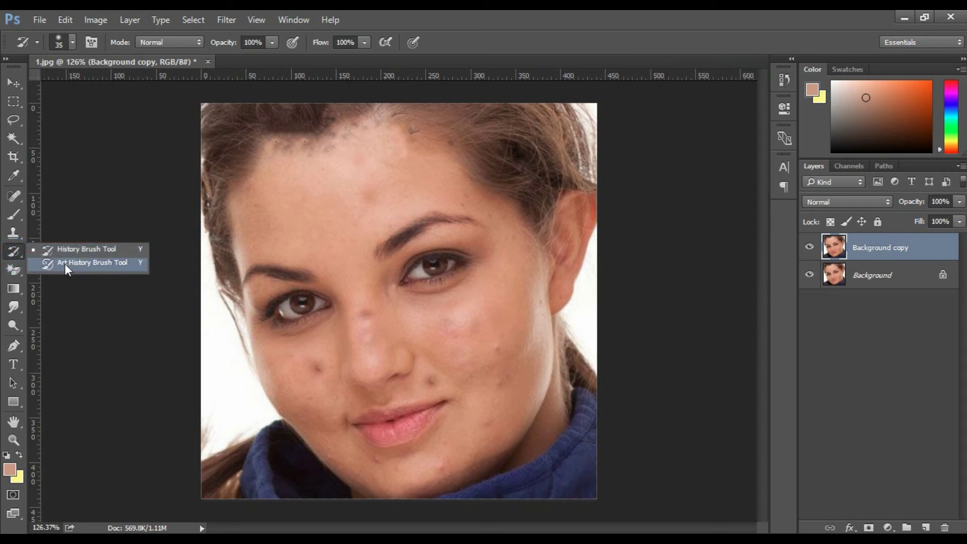
left_click(116, 264)
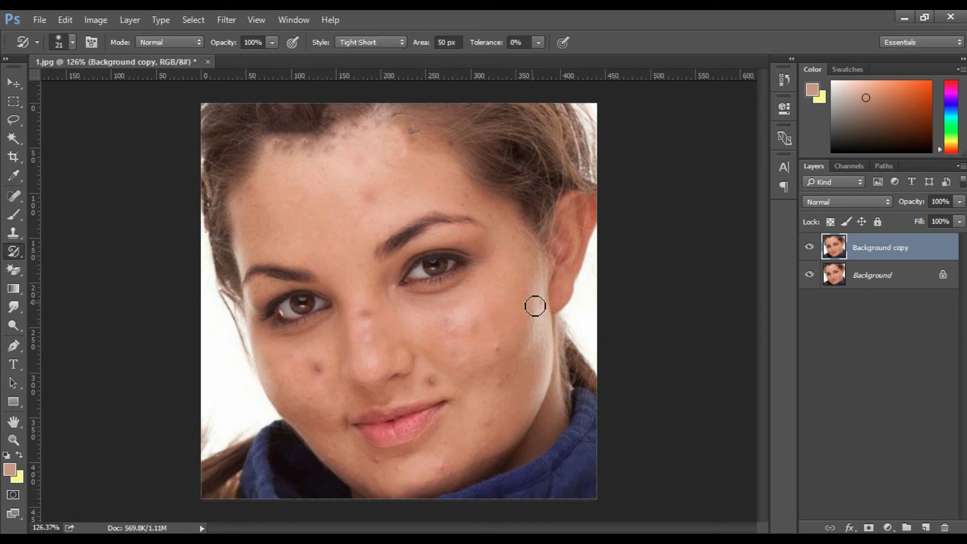
mouse_move(529, 302)
left_mouse_down()
mouse_move(500, 351)
mouse_move(477, 310)
mouse_move(427, 355)
mouse_move(475, 358)
mouse_move(462, 432)
mouse_move(520, 419)
mouse_move(432, 469)
mouse_move(397, 475)
mouse_move(412, 454)
mouse_move(381, 423)
mouse_move(337, 423)
mouse_move(321, 406)
mouse_move(308, 353)
mouse_move(354, 318)
mouse_move(312, 281)
mouse_move(348, 180)
left_mouse_up()
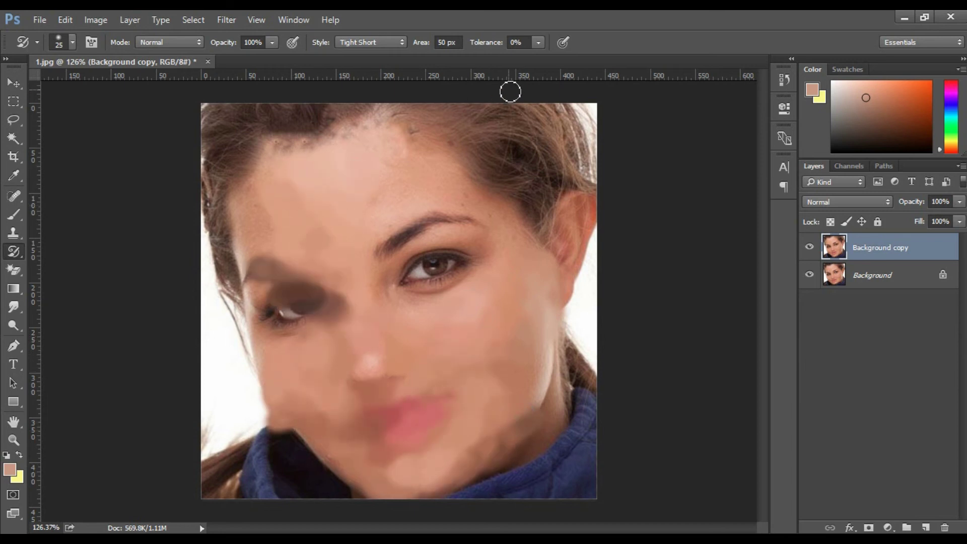
left_click(382, 40)
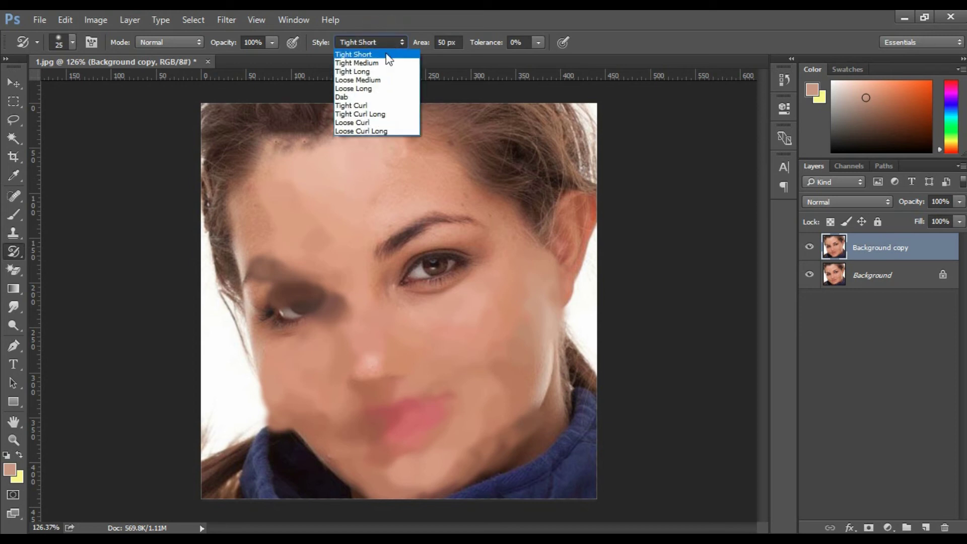
left_click(363, 73)
mouse_move(376, 171)
left_mouse_down()
mouse_move(354, 225)
mouse_move(468, 319)
mouse_move(472, 402)
mouse_move(278, 233)
mouse_move(289, 302)
mouse_move(416, 335)
mouse_move(401, 424)
mouse_move(481, 248)
mouse_move(516, 317)
left_mouse_up()
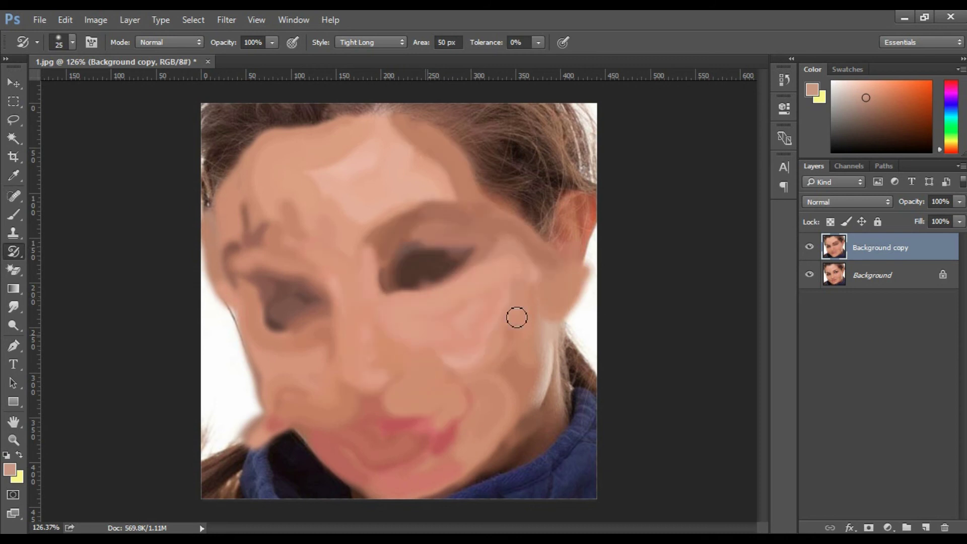
Step: Delete the Background copy layer and activate the Eraser tool
left_click(927, 249)
left_click_drag(928, 250, 944, 527)
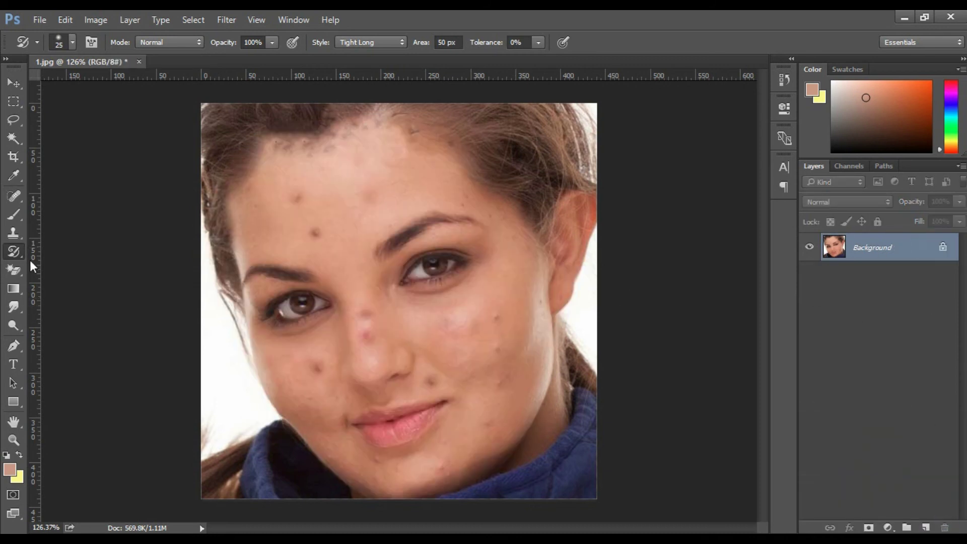
left_click_drag(15, 268, 85, 270)
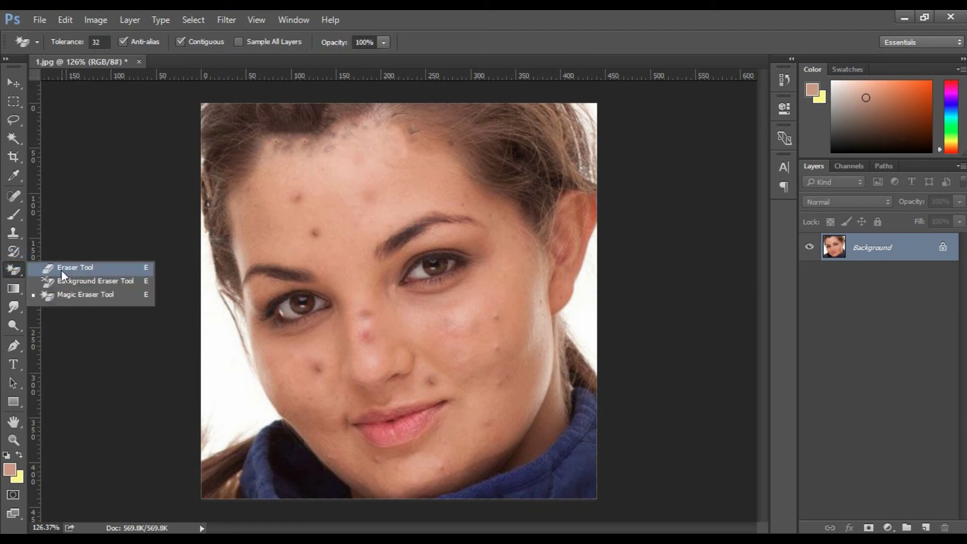
left_click(80, 268)
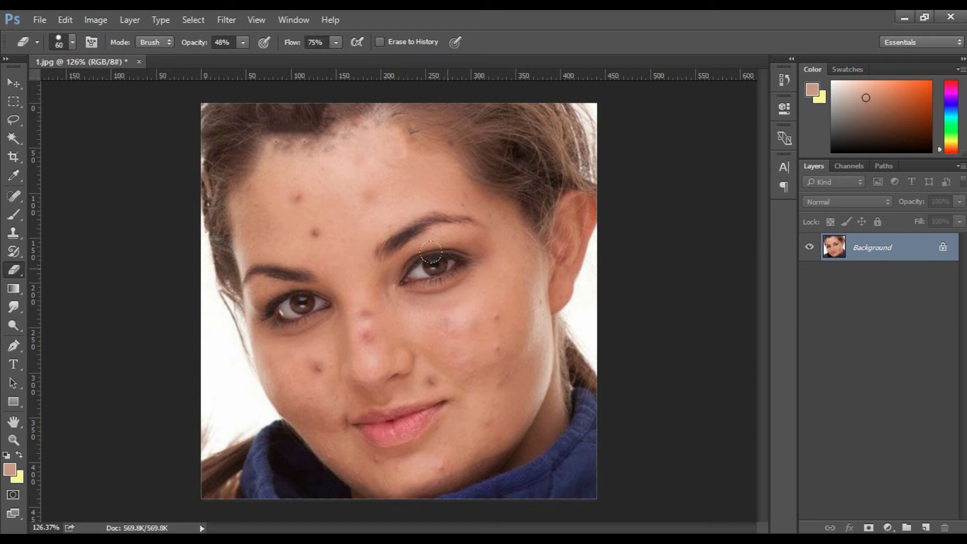
Step: Erase over the ear and the adjoining white background at 48% opacity and 75% flow
scroll(430, 251, "down", 1)
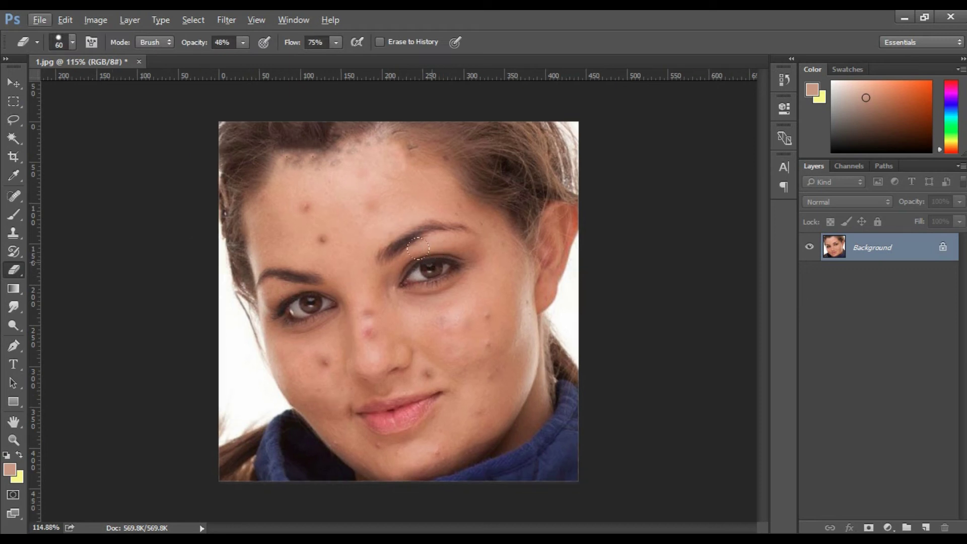
scroll(540, 310, "up", 2)
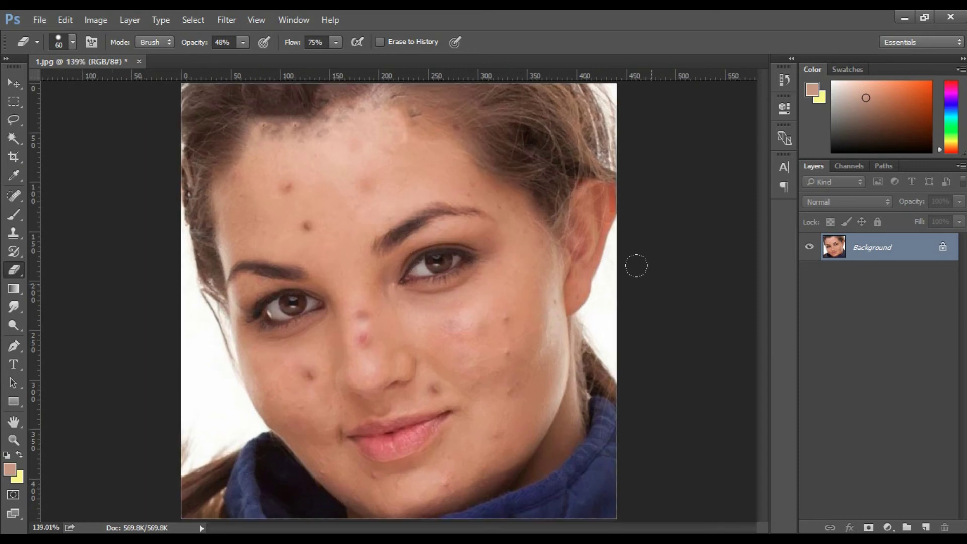
mouse_move(595, 235)
left_mouse_down()
mouse_move(601, 244)
mouse_move(549, 262)
mouse_move(578, 280)
mouse_move(564, 282)
left_mouse_up()
Step: Set the Eraser's flow and opacity to 100% and undo the eraser strokes over the ear
left_click(335, 45)
left_click_drag(336, 56, 369, 61)
left_click(240, 42)
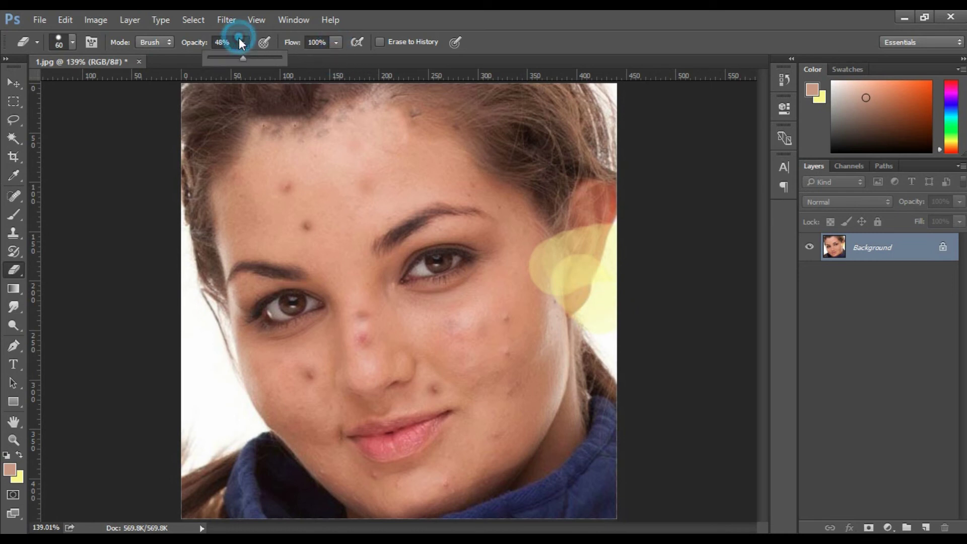
left_click_drag(246, 63, 302, 60)
key("ctrl+alt+z")
key("ctrl+alt+z")
key("ctrl+alt+z")
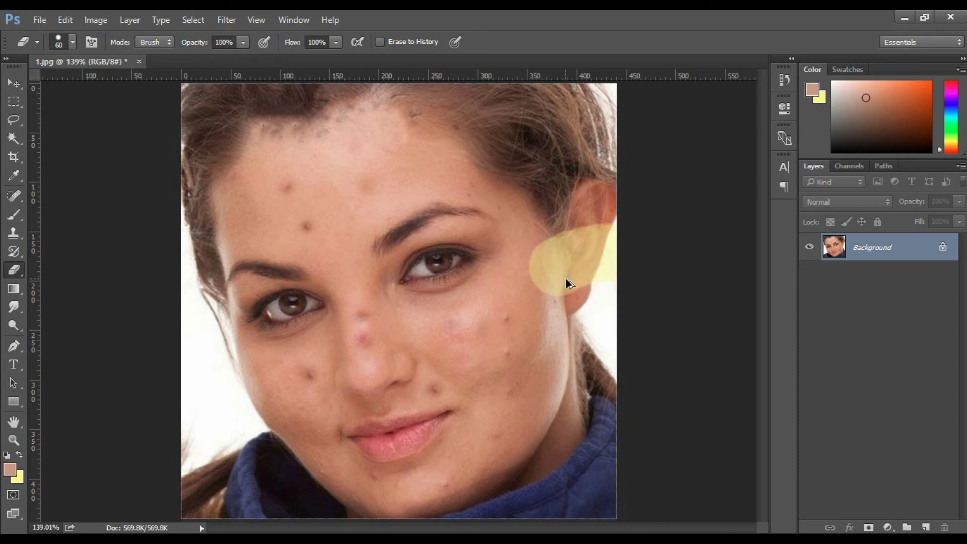
Step: Erase test strokes over the cheek at full opacity and undo them
mouse_move(563, 280)
left_mouse_down()
mouse_move(587, 296)
mouse_move(574, 323)
mouse_move(587, 339)
mouse_move(572, 366)
left_mouse_up()
mouse_move(552, 304)
left_mouse_down()
mouse_move(503, 325)
mouse_move(497, 347)
mouse_move(553, 353)
mouse_move(544, 373)
mouse_move(584, 391)
mouse_move(572, 408)
mouse_move(595, 465)
mouse_move(585, 490)
mouse_move(555, 479)
mouse_move(503, 379)
left_mouse_up()
key("ctrl+alt+z")
key("ctrl+alt+z")
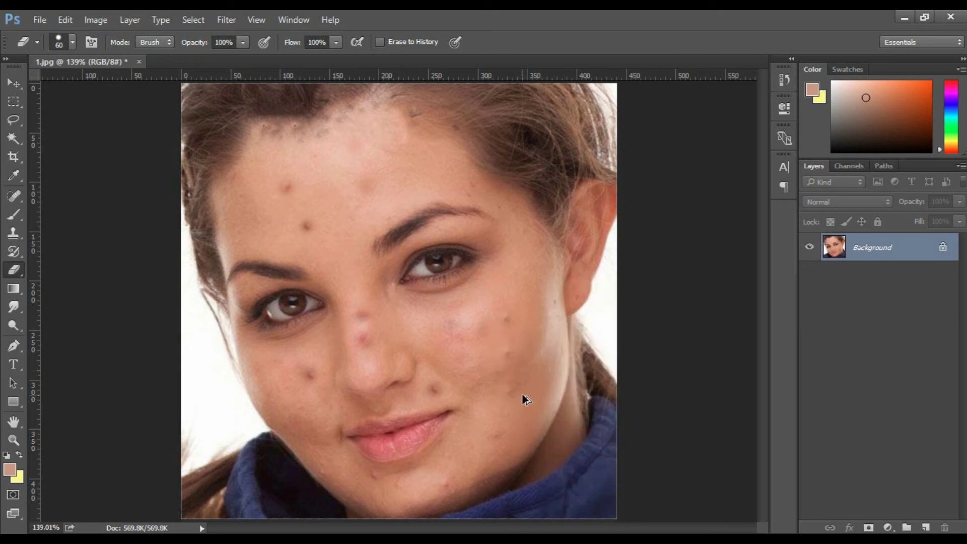
left_click(422, 289)
key("ctrl+alt+z")
Step: Activate the Background Eraser tool and switch to the Quick Selection tool
key("shift+e")
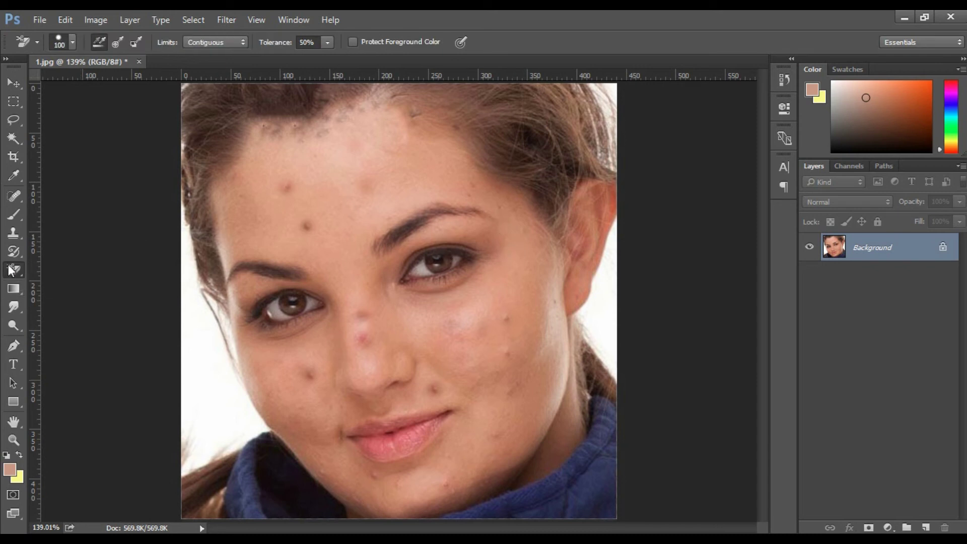
right_click(11, 271)
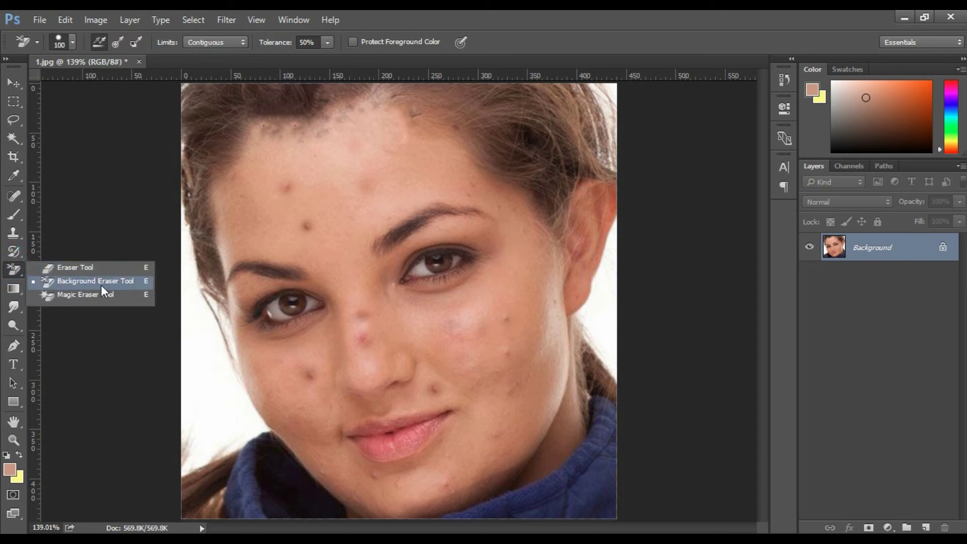
left_click(117, 283)
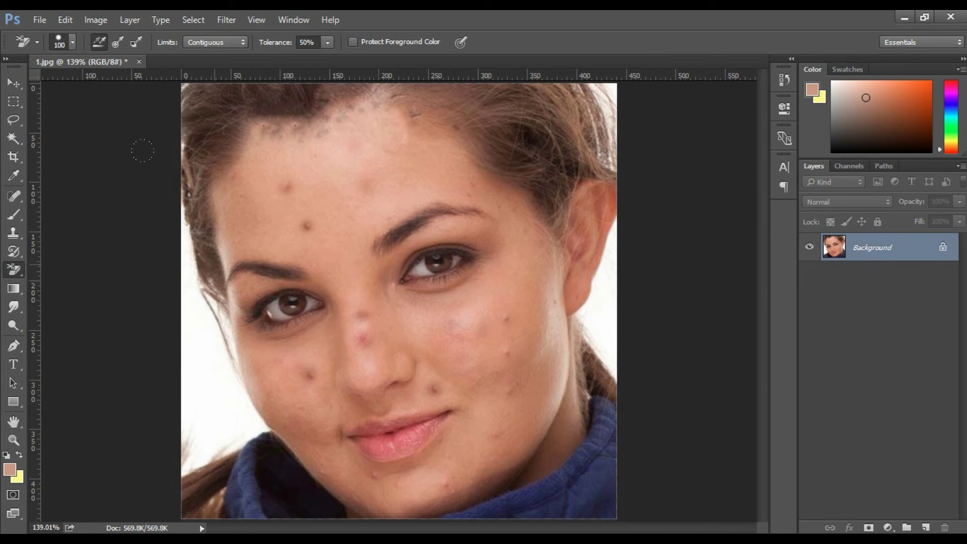
left_click(14, 137)
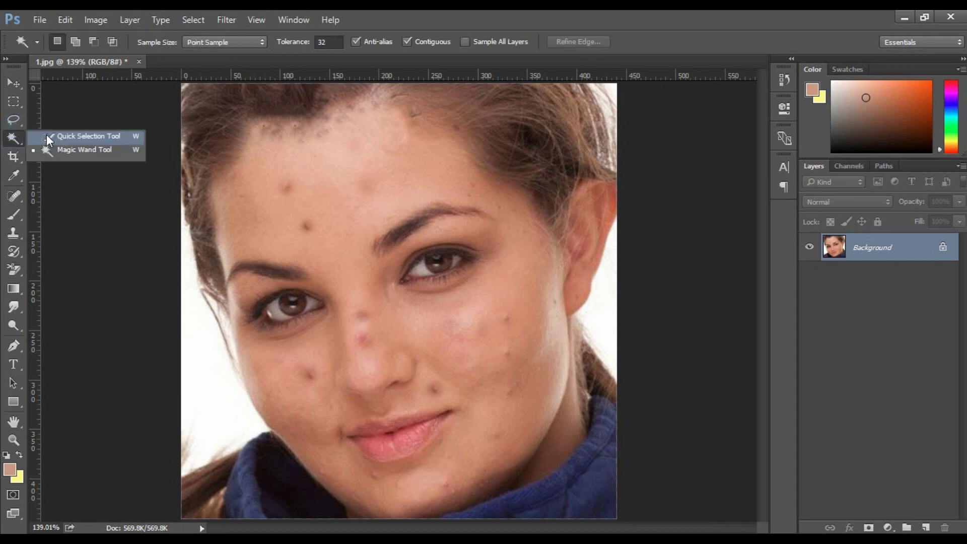
left_click(71, 140)
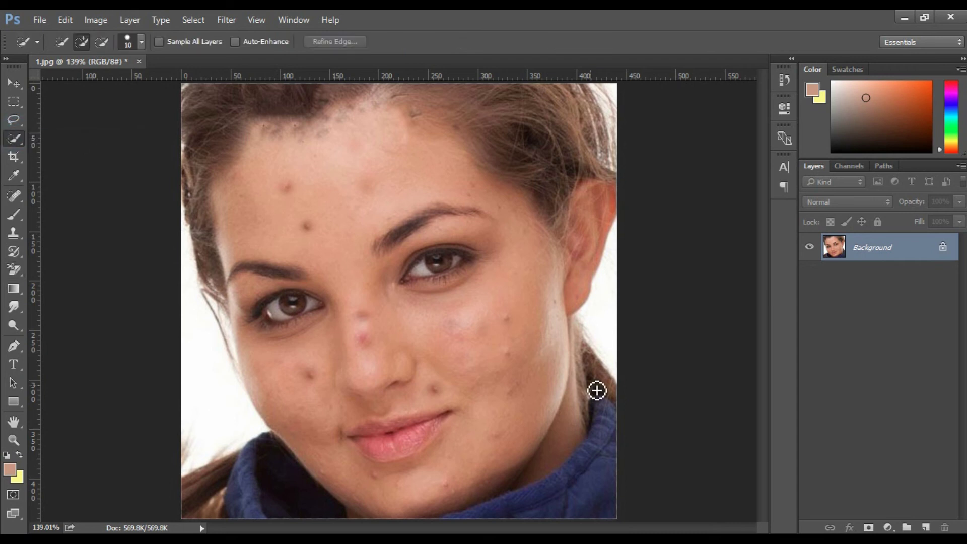
Step: Quick-select the white background below the ear and erase it with the Background Eraser at 50% tolerance
left_click_drag(608, 304, 611, 317)
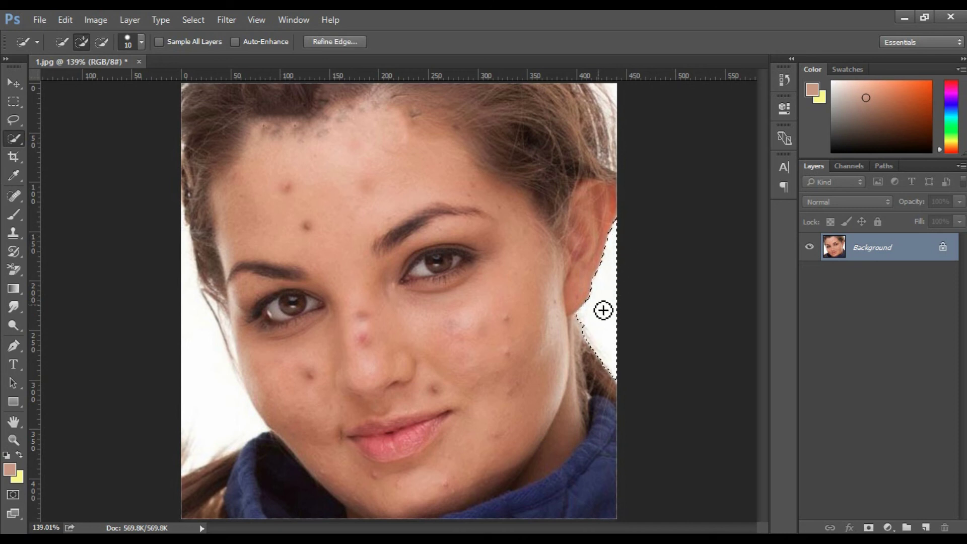
left_click_drag(14, 270, 62, 280)
left_click(62, 280)
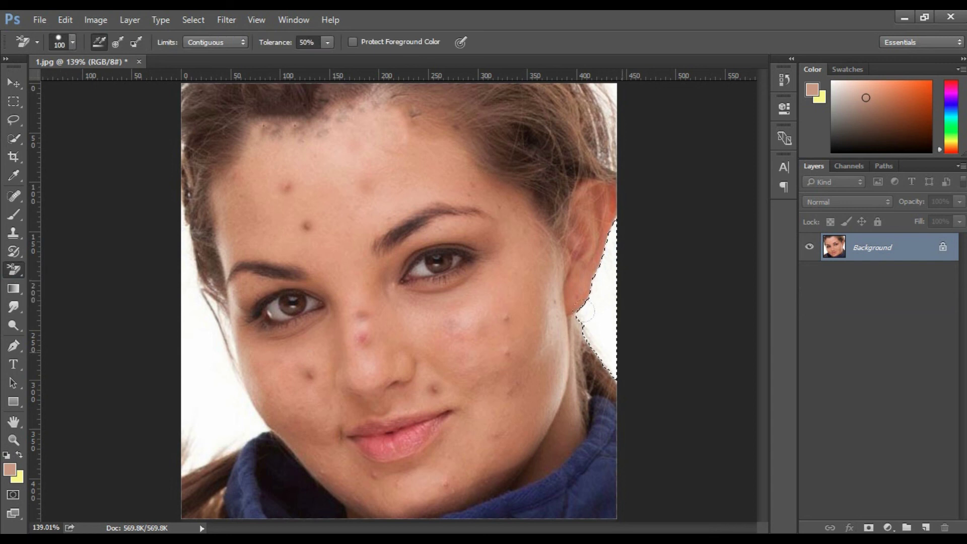
mouse_move(573, 314)
left_mouse_down()
mouse_move(610, 352)
mouse_move(610, 237)
mouse_move(604, 363)
mouse_move(565, 314)
mouse_move(619, 372)
left_mouse_up()
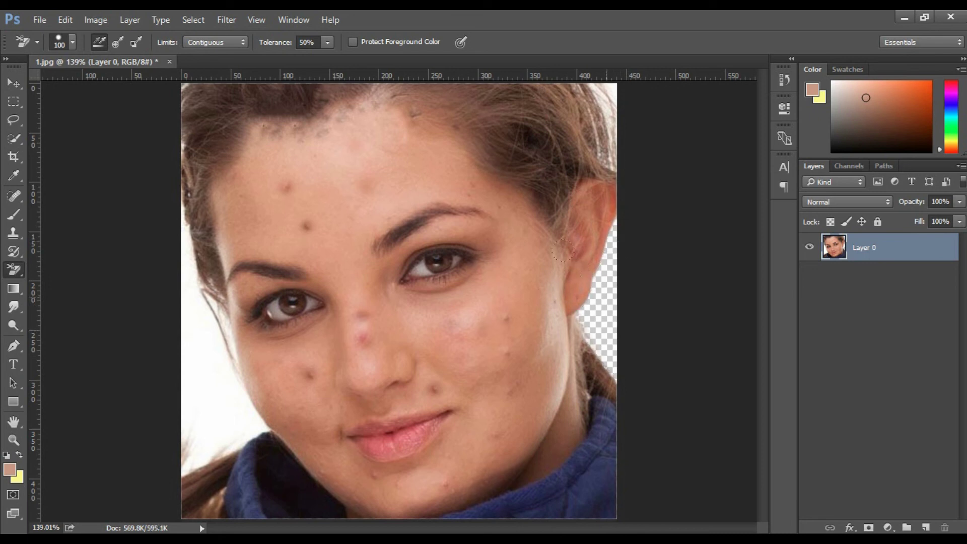
Step: Switch to the regular Eraser, try a stroke beside the ear, and undo back to the locked Background layer without a selection
right_click(15, 269)
left_click(65, 267)
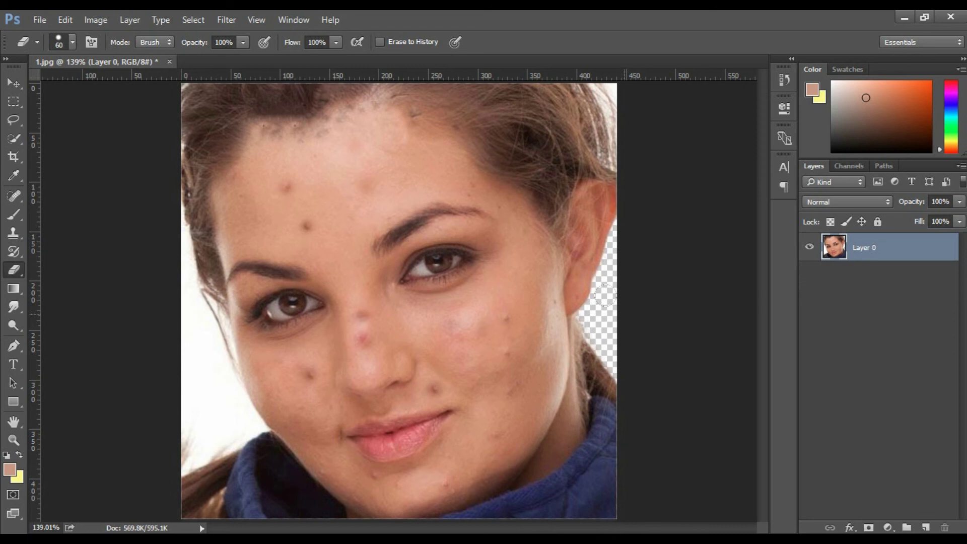
left_click_drag(604, 295, 623, 314)
key("ctrl+alt+z")
key("ctrl+d")
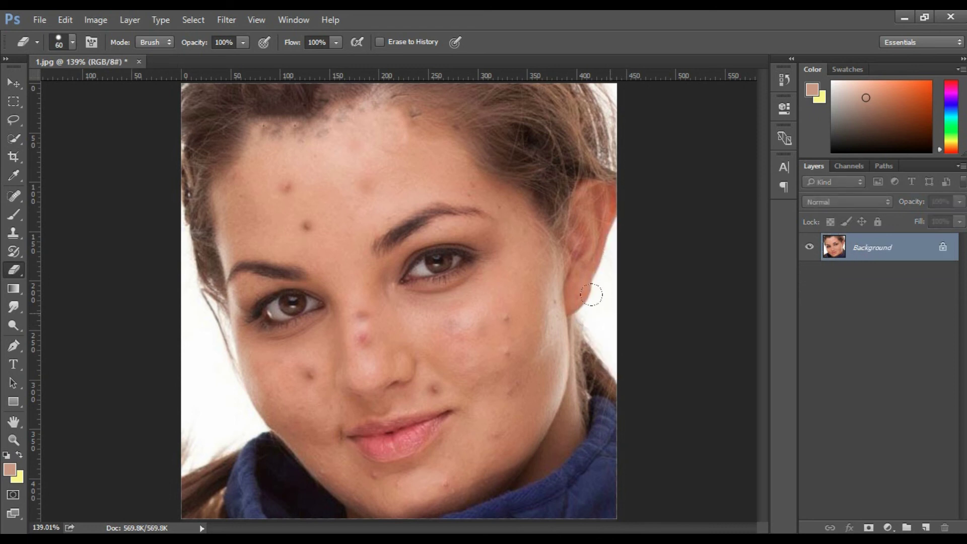
Step: Erase the white background on both sides of the face and in the upper corner with the Magic Eraser
right_click(17, 270)
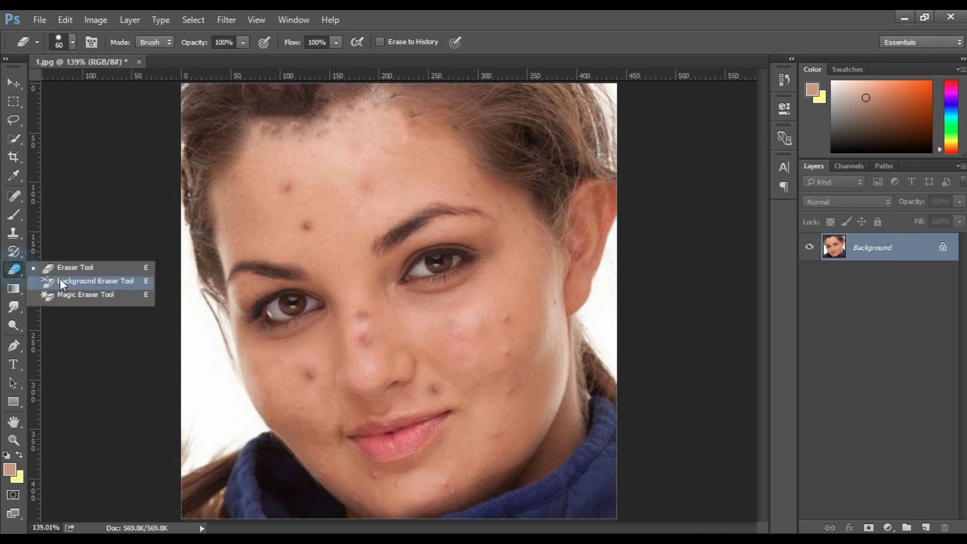
left_click(98, 295)
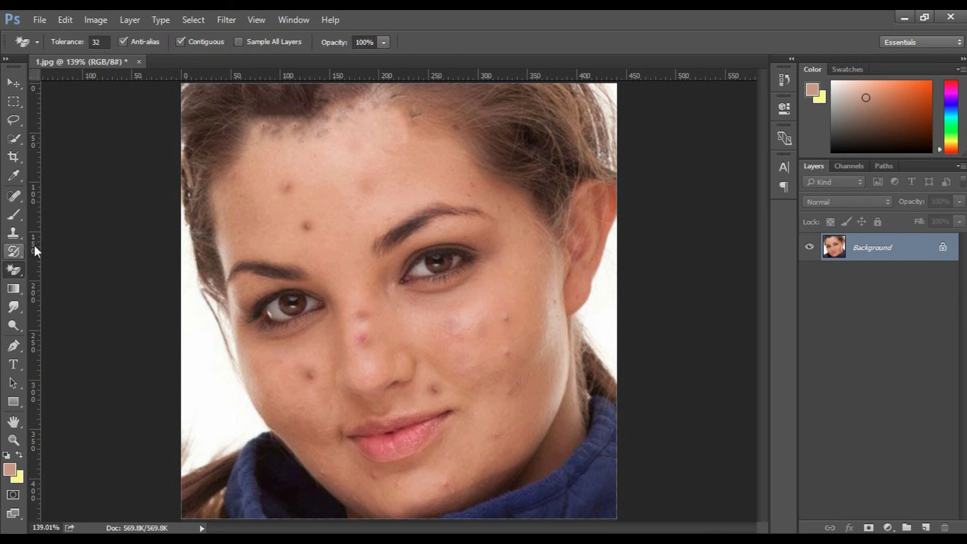
left_click(199, 394)
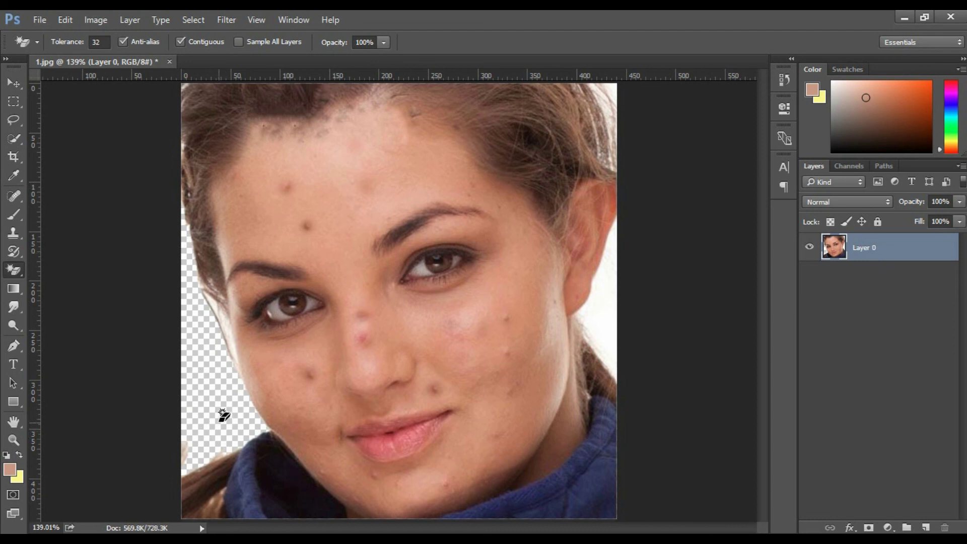
scroll(242, 403, "down", 1)
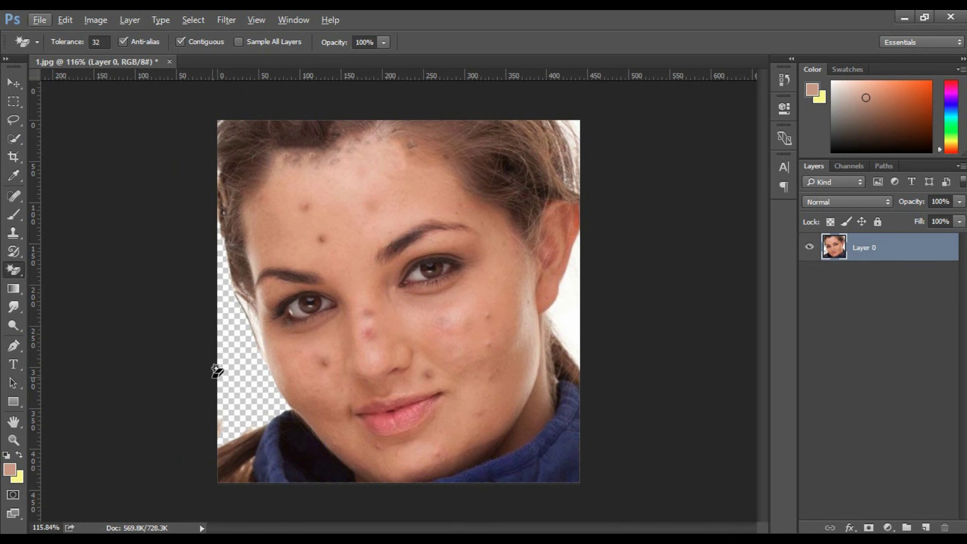
left_click(569, 323)
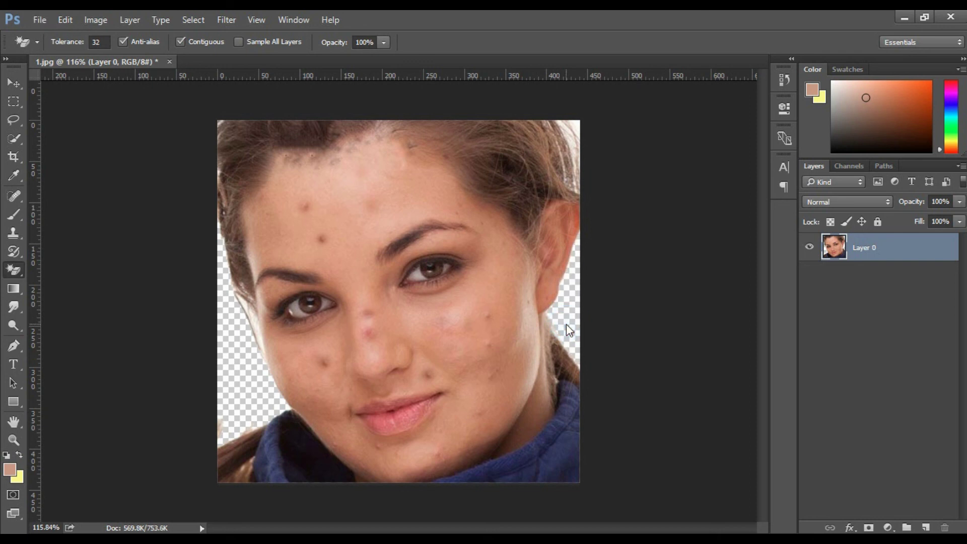
left_click(574, 129)
Step: Try the Magic Eraser on the skin of the cheek and forehead, and undo those erasures
left_click(450, 321)
left_click(346, 217)
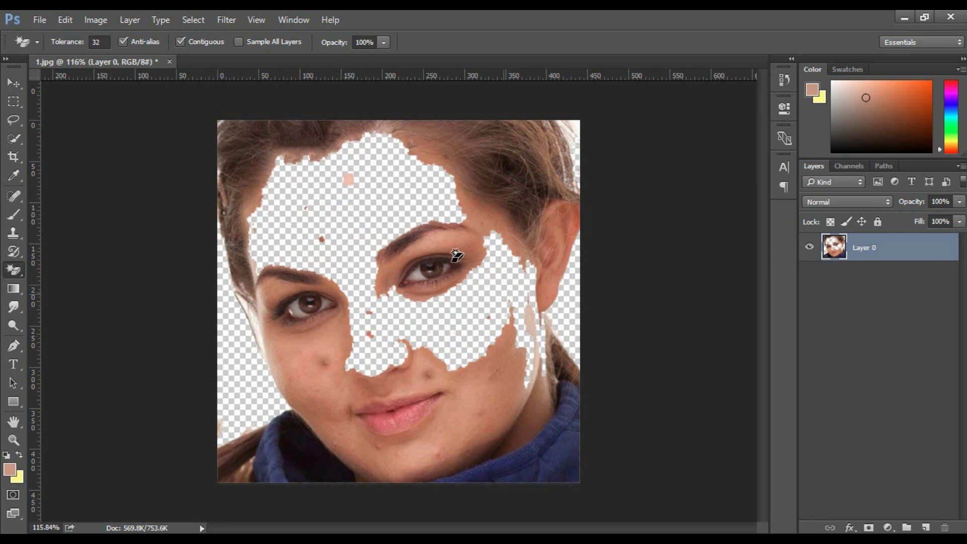
key("ctrl+alt+z")
key("ctrl+alt+z")
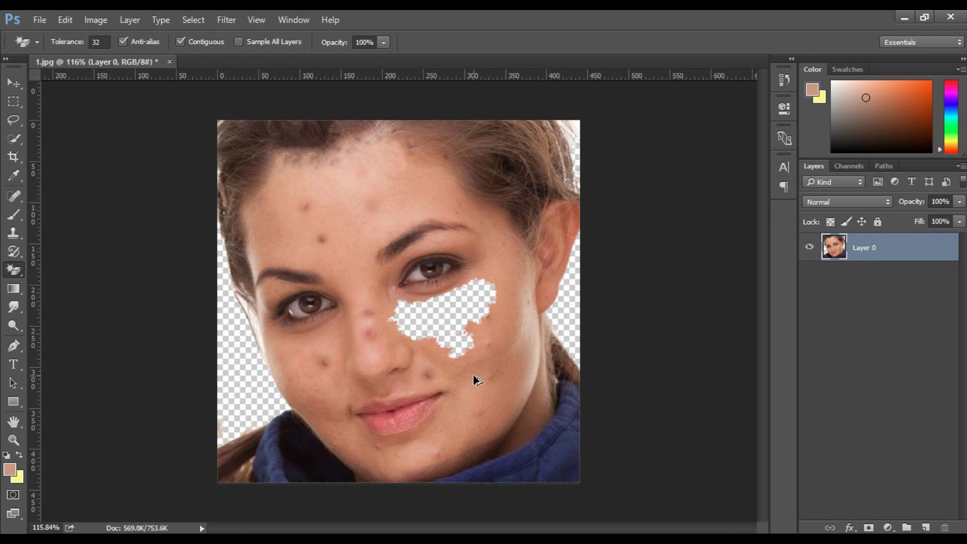
key("ctrl+alt+z")
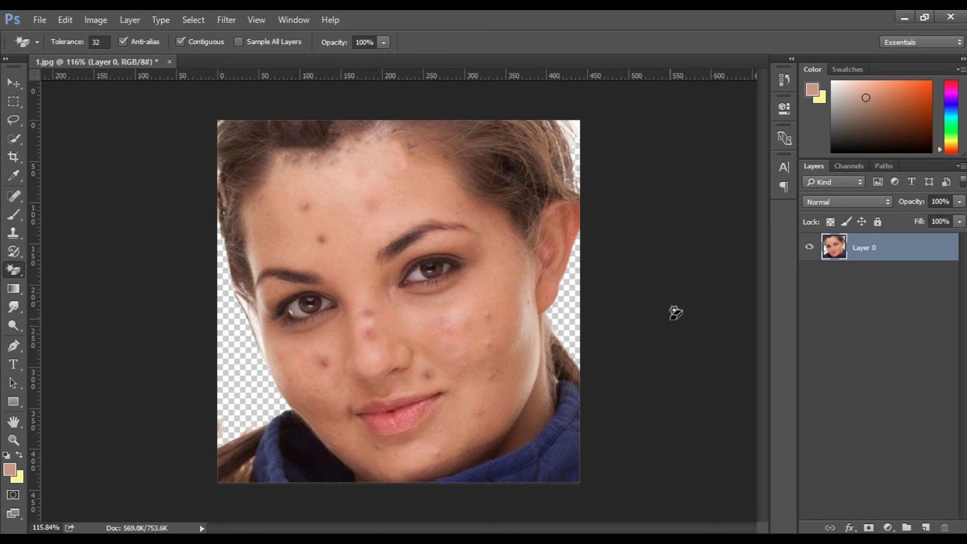
Step: Erase a wide diagonal band across the eyes, nose, ear and cheeks with the regular Eraser at 100% opacity and flow
right_click(13, 270)
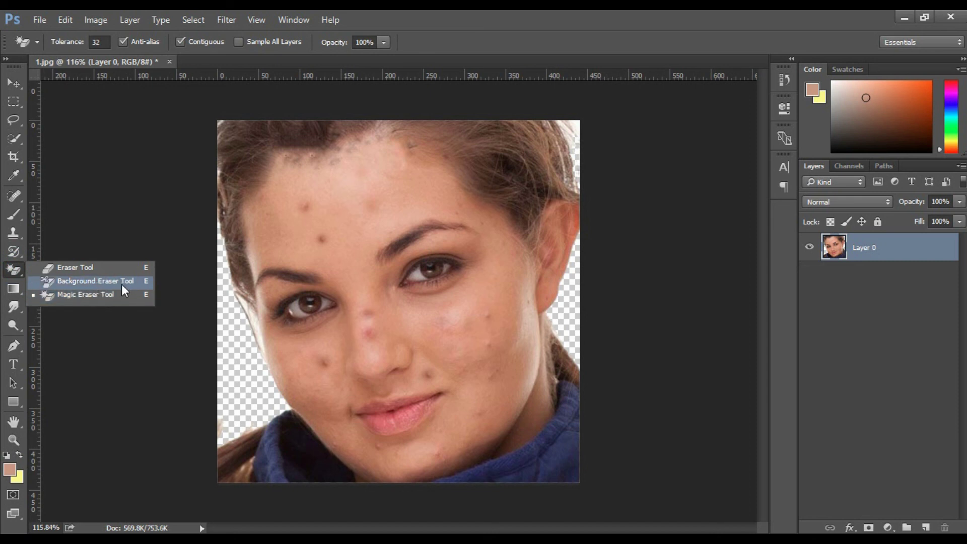
left_click(92, 270)
mouse_move(559, 272)
left_mouse_down()
mouse_move(557, 291)
mouse_move(536, 286)
mouse_move(496, 302)
left_mouse_up()
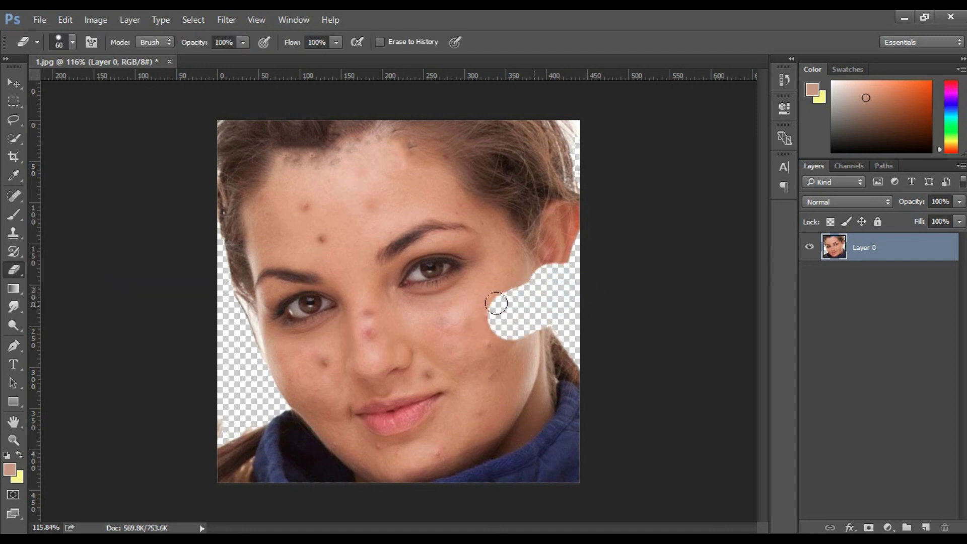
left_click(13, 269)
left_click(66, 268)
mouse_move(560, 312)
left_mouse_down()
mouse_move(515, 342)
mouse_move(541, 276)
mouse_move(500, 209)
mouse_move(517, 228)
left_mouse_up()
left_click_drag(539, 300, 447, 244)
left_click_drag(484, 311, 340, 335)
left_click_drag(416, 328, 204, 347)
left_click_drag(246, 313, 523, 241)
left_click_drag(427, 307, 599, 262)
mouse_move(577, 226)
left_mouse_down()
mouse_move(200, 277)
mouse_move(555, 190)
mouse_move(537, 287)
left_mouse_up()
mouse_move(575, 345)
left_mouse_down()
mouse_move(352, 403)
mouse_move(173, 427)
left_mouse_up()
mouse_move(248, 400)
left_mouse_down()
mouse_move(529, 315)
mouse_move(463, 349)
mouse_move(314, 367)
mouse_move(291, 312)
mouse_move(340, 300)
left_mouse_up()
Step: Review the eraser, stamp and history brush tool groups, and activate the Blur tool
left_click(14, 269)
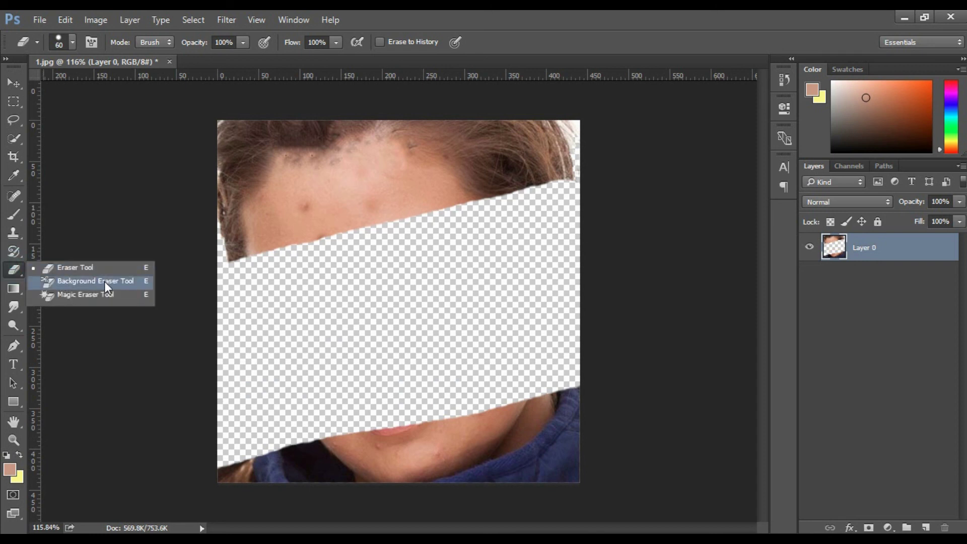
left_click(76, 298)
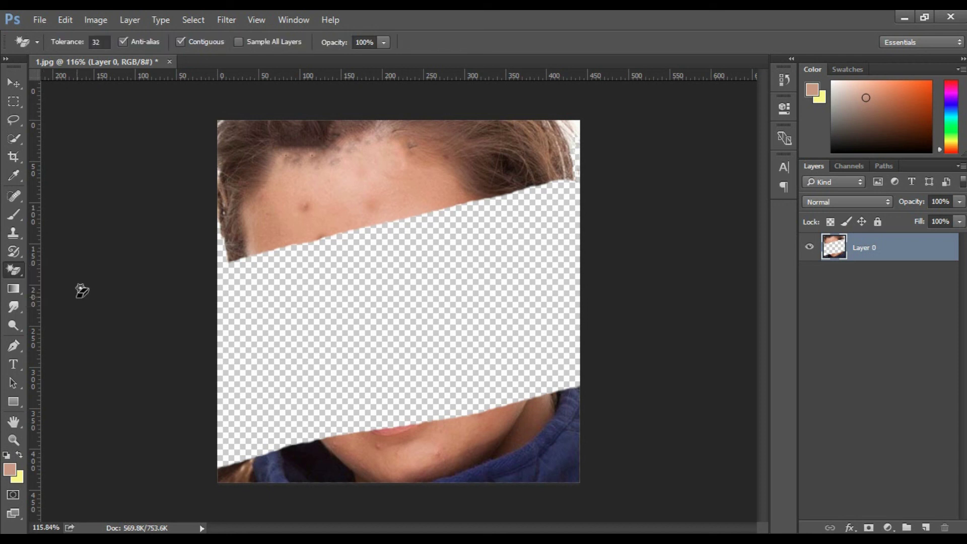
left_click_drag(19, 231, 67, 228)
left_click(14, 250)
left_click_drag(14, 270, 80, 269)
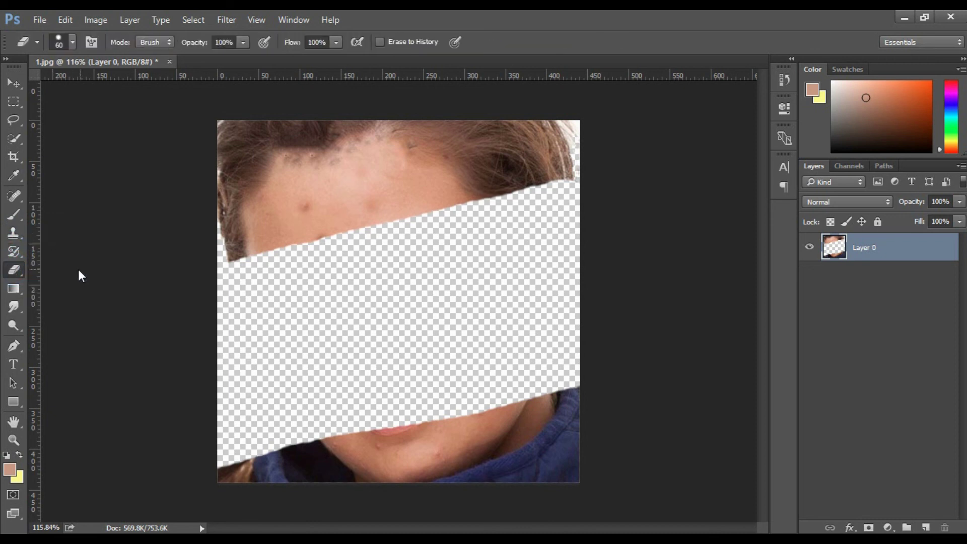
mouse_move(16, 289)
left_mouse_down()
mouse_move(59, 288)
mouse_move(71, 305)
left_mouse_up()
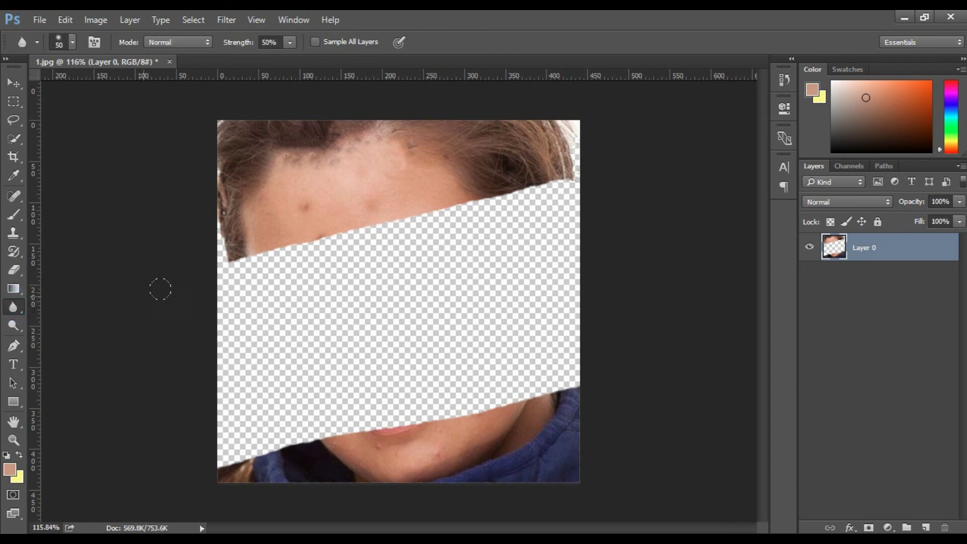